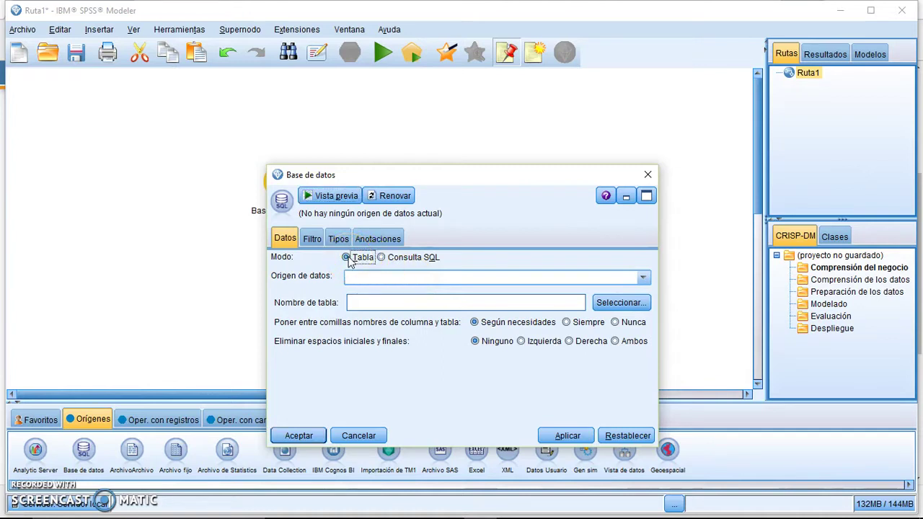
# Toggle the Base de datos node to Consulta SQL and back to Tabla, then choose '< Añadir conexión de base de datos nueva ... >'.
pyautogui.click(399, 258)
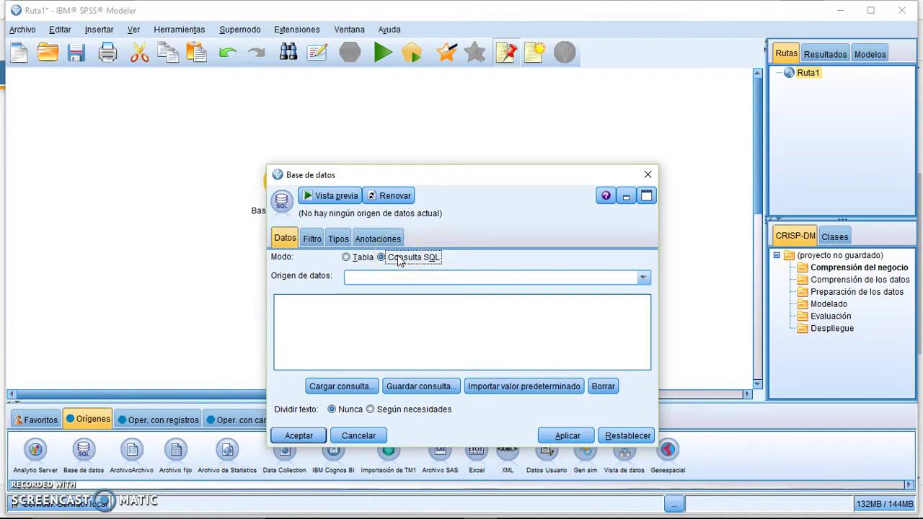
pyautogui.click(355, 258)
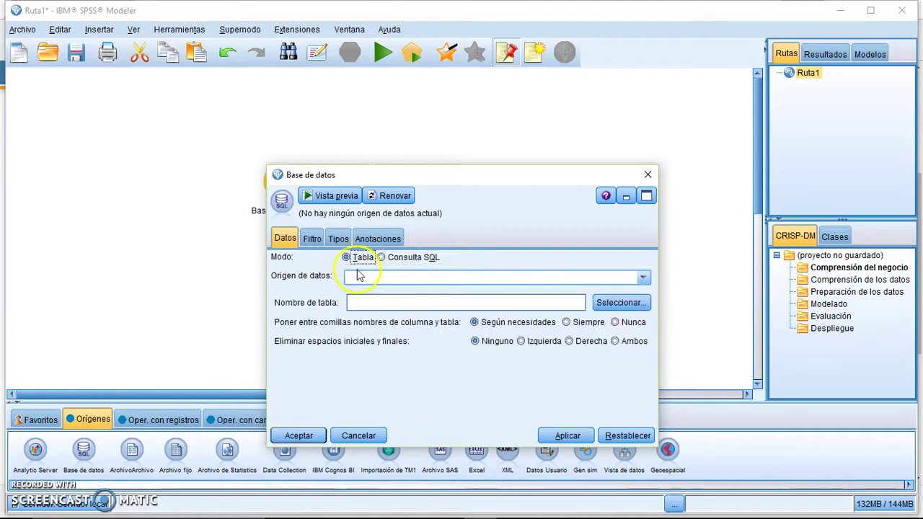
pyautogui.click(375, 280)
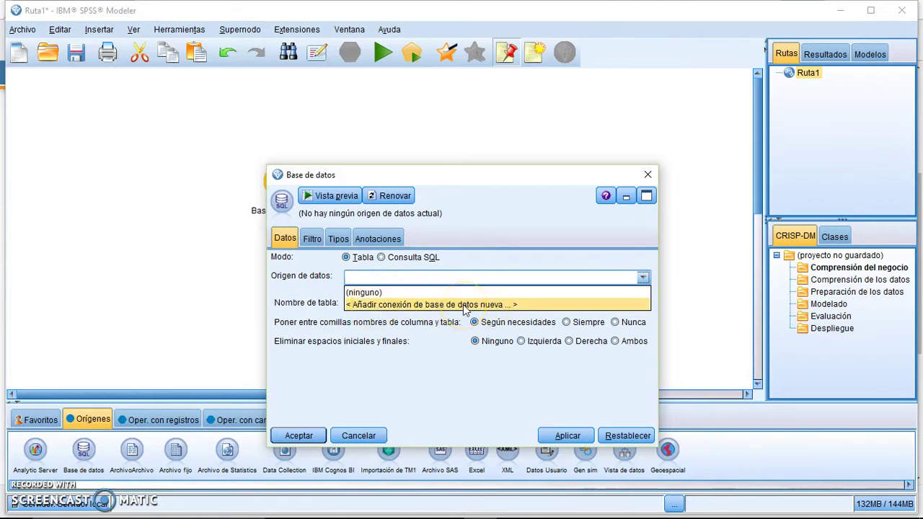
pyautogui.click(466, 305)
# Move the Conexiones a la base de datos window, check its Controlador and Origen de datos lists, and close it.
pyautogui.click(230, 118)
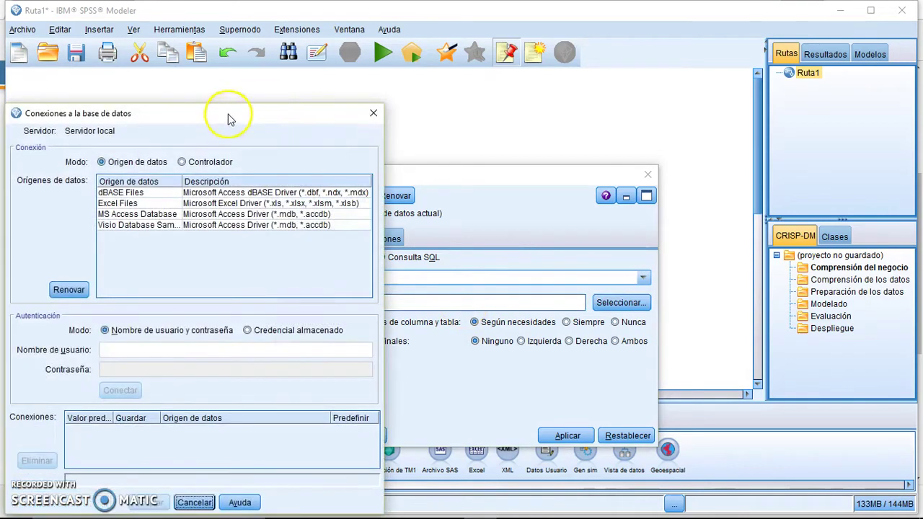
pyautogui.moveTo(231, 113); pyautogui.dragTo(450, 105)
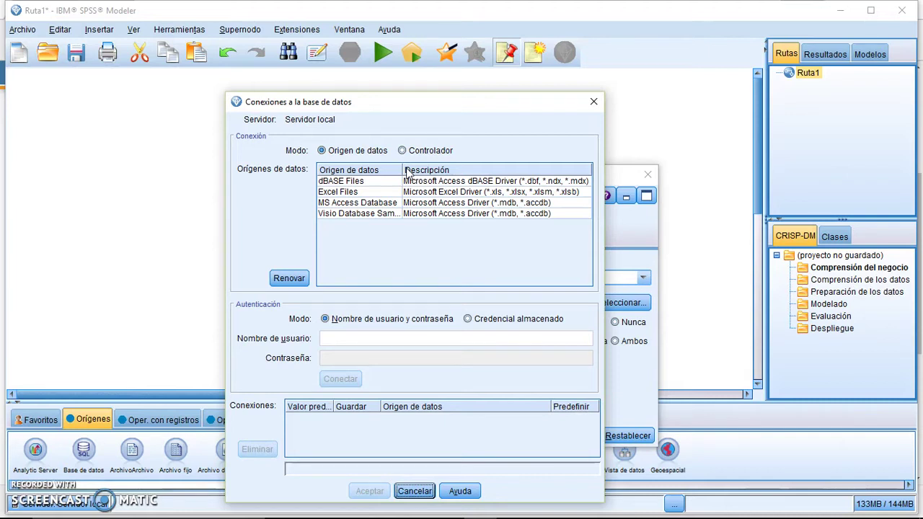
pyautogui.click(444, 151)
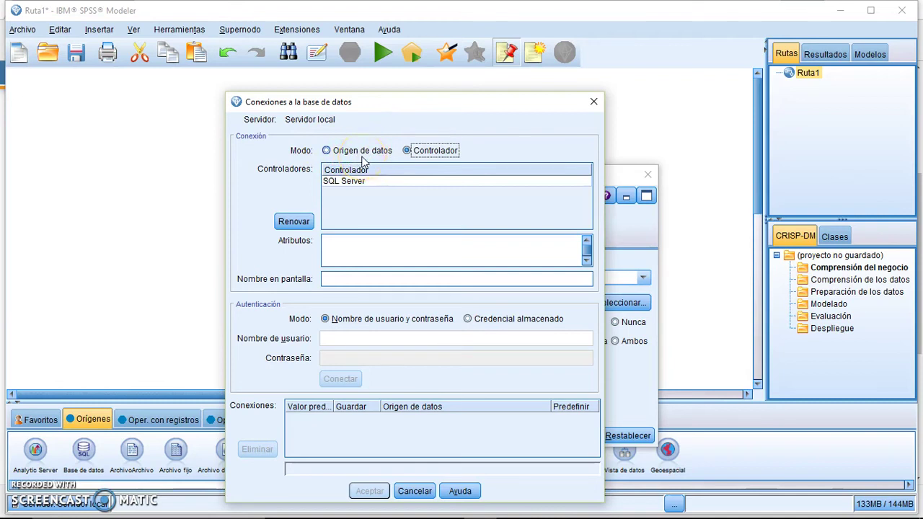
pyautogui.click(363, 150)
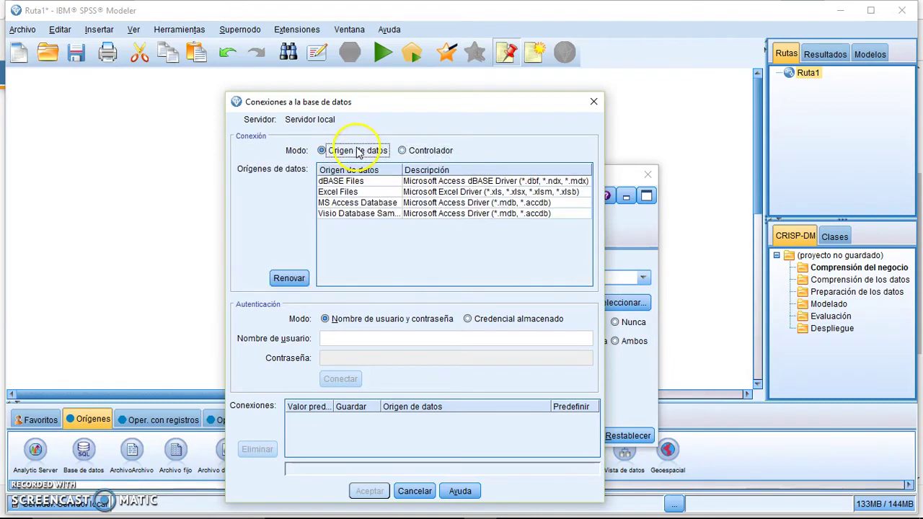
pyautogui.click(592, 103)
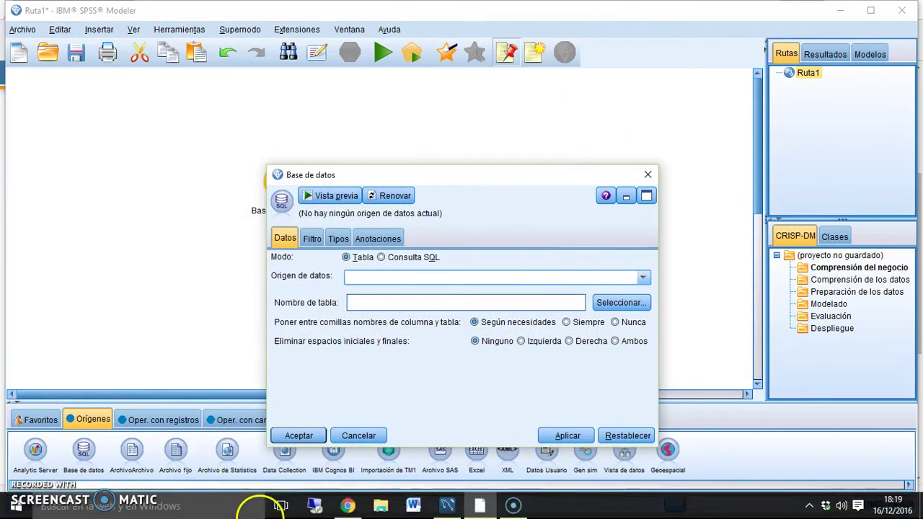
# Bring up the Connector/ODBC download page and run the downloaded MSI installer.
pyautogui.moveTo(348, 505)
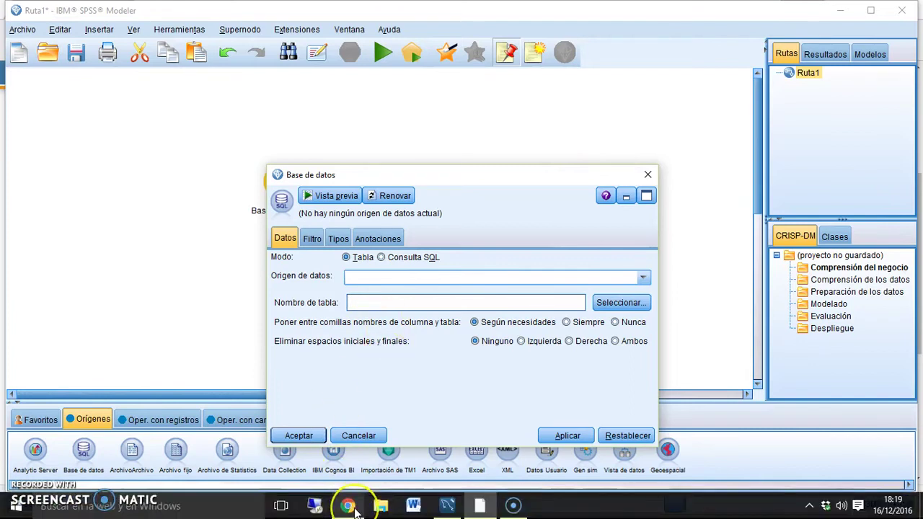
pyautogui.click(357, 429)
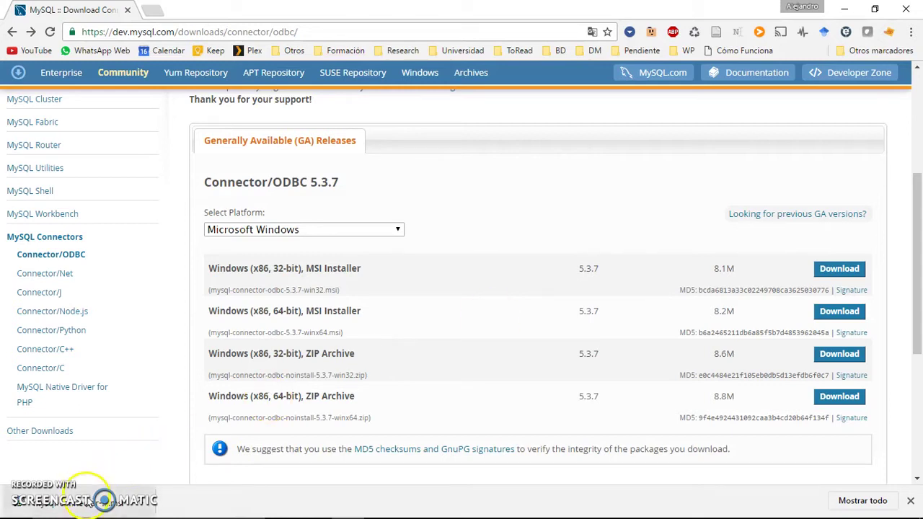
pyautogui.click(88, 502)
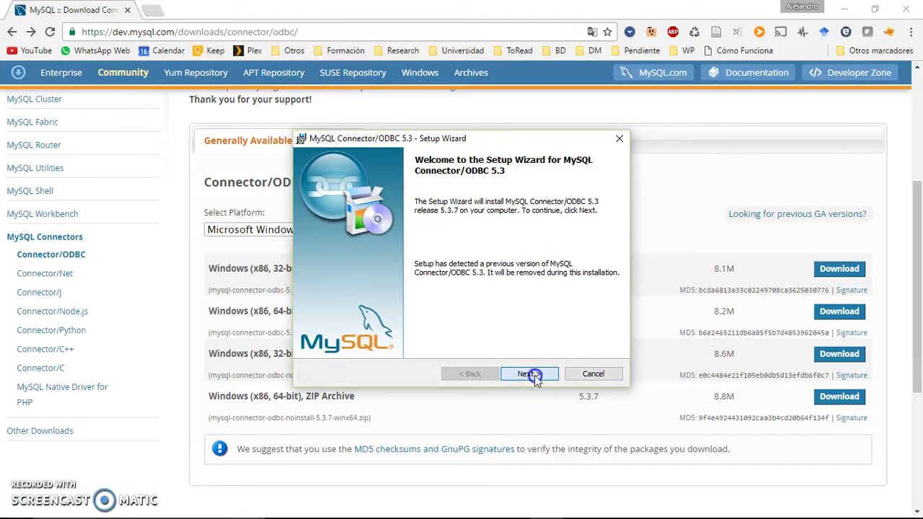
# Install MySQL Connector/ODBC 5.3 with the license accepted and Typical setup, then finish the wizard.
pyautogui.click(534, 375)
pyautogui.click(426, 325)
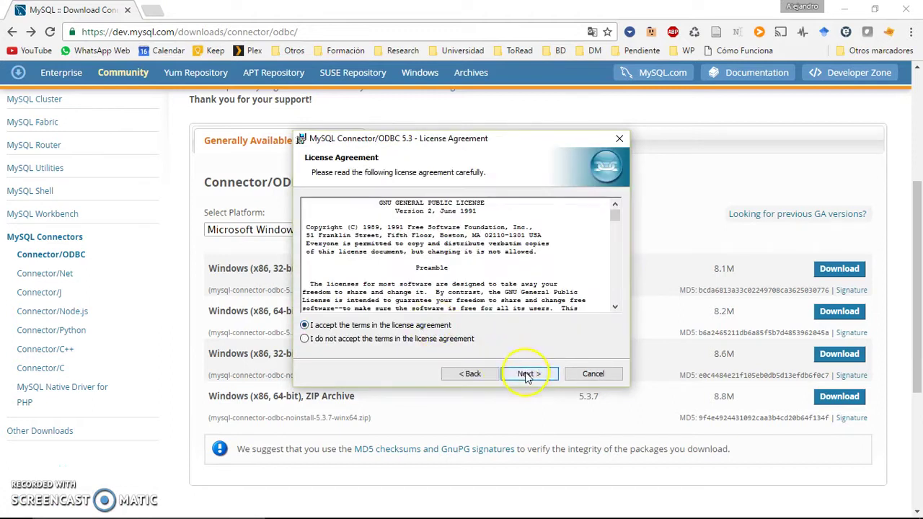
pyautogui.click(527, 376)
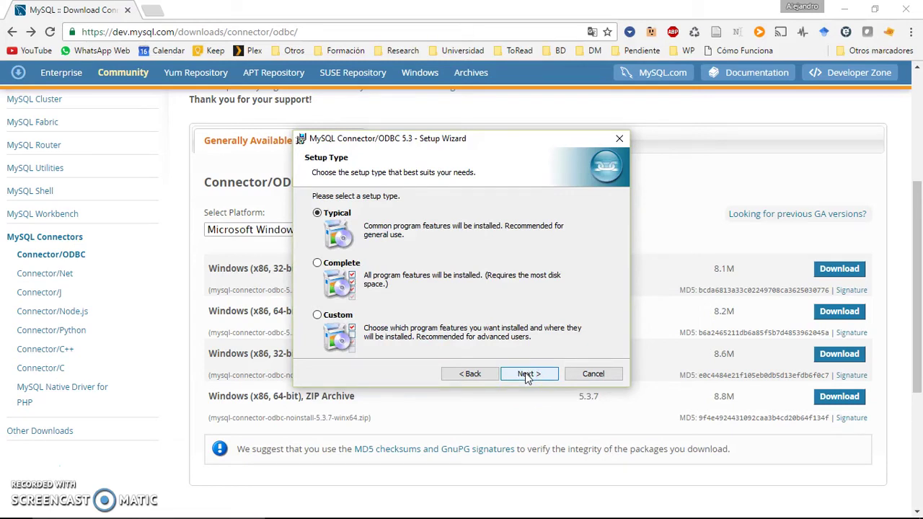
pyautogui.click(527, 375)
pyautogui.click(528, 375)
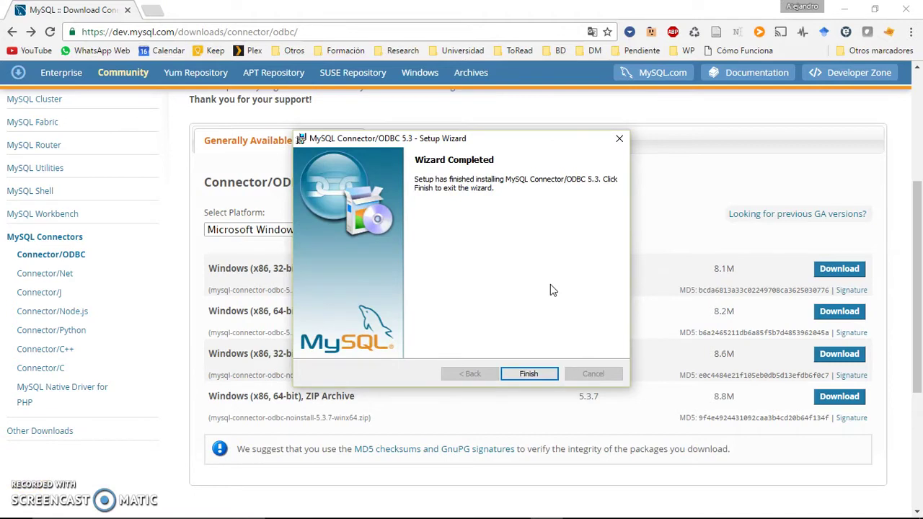
pyautogui.click(537, 373)
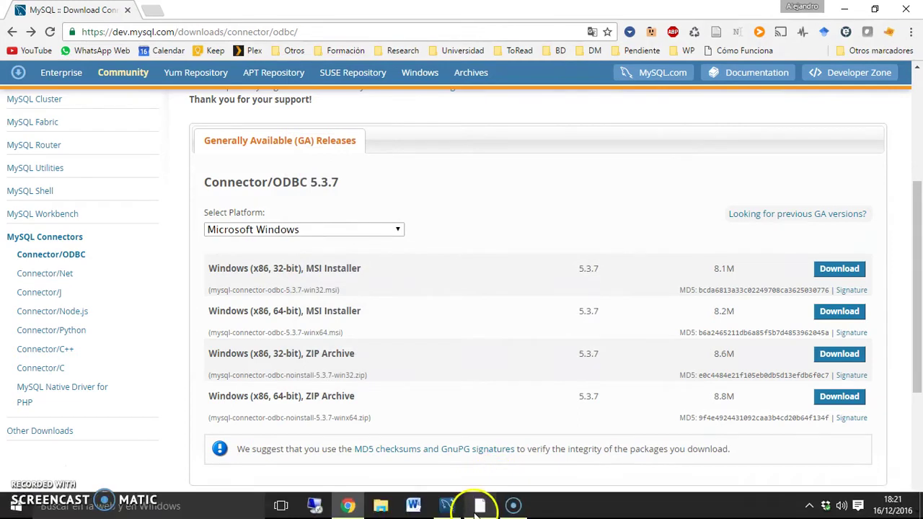
# Back in SPSS Modeler, start adding a new database connection from the Origen de datos list.
pyautogui.click(478, 506)
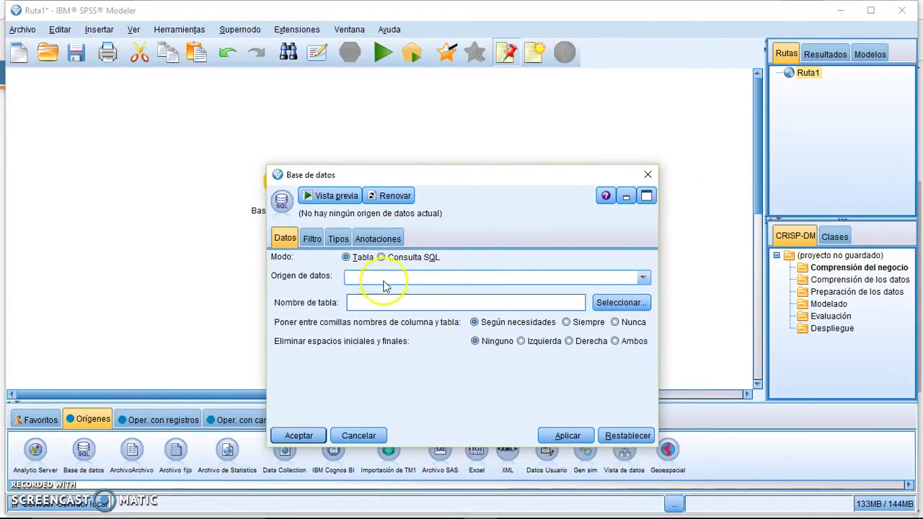
pyautogui.moveTo(499, 176); pyautogui.dragTo(426, 93)
pyautogui.click(381, 196)
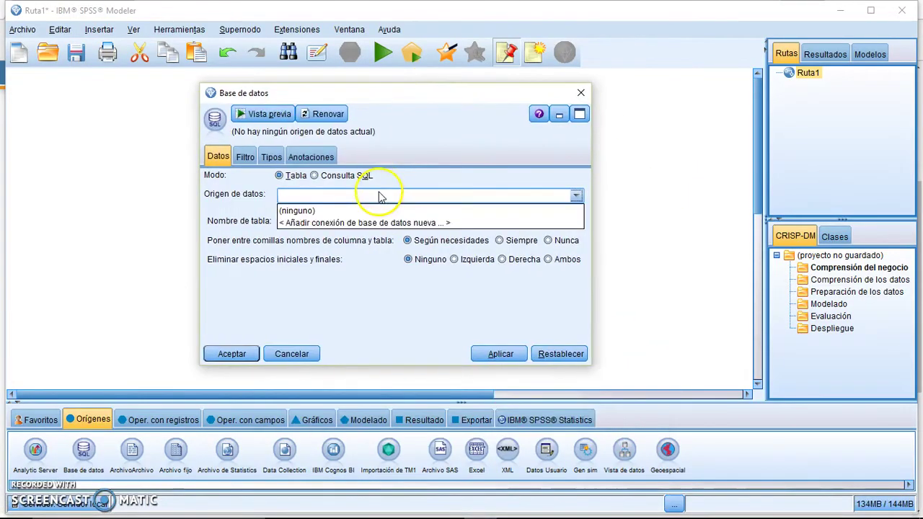
pyautogui.click(326, 223)
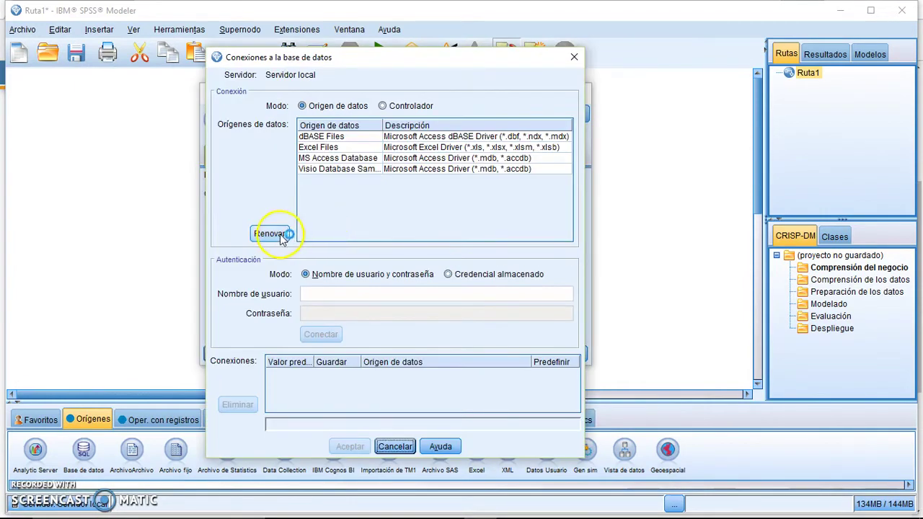
# Refresh the Controlador and Origen de datos lists to pick up the MySQL drivers, then close both dialogs.
pyautogui.click(393, 106)
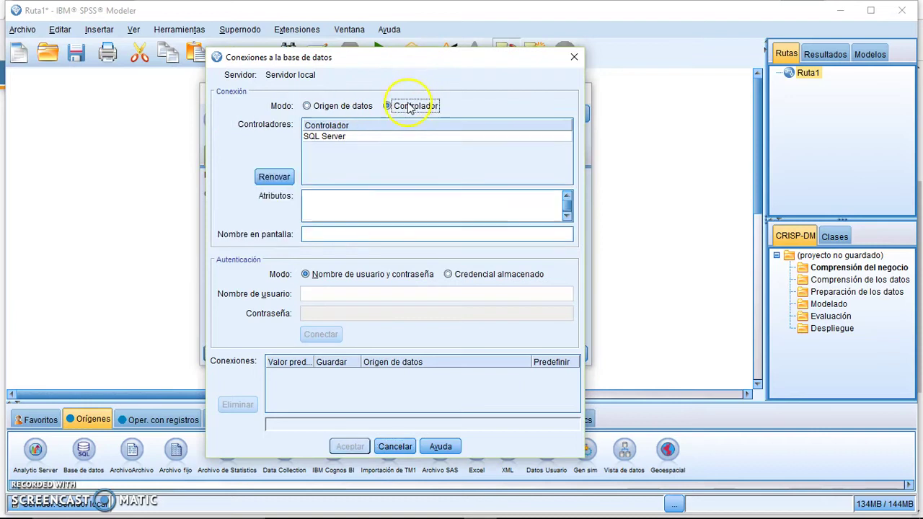
pyautogui.click(274, 178)
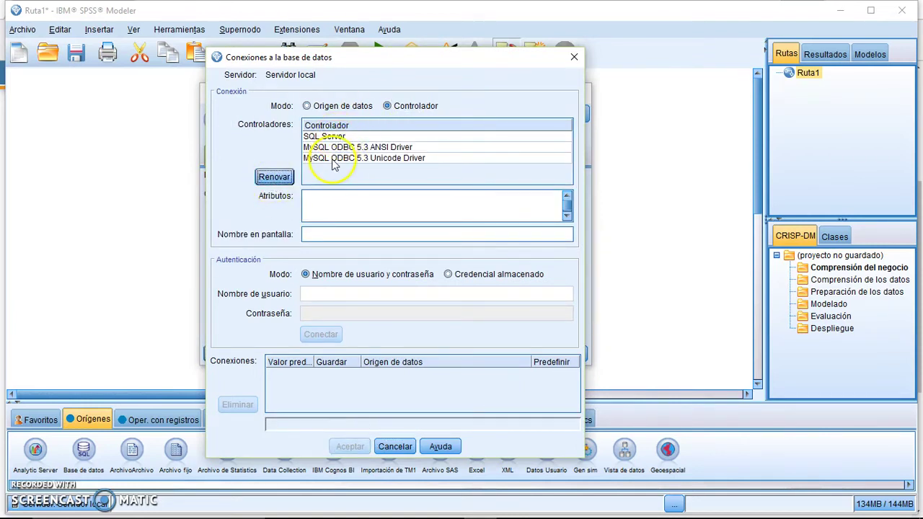
pyautogui.click(340, 110)
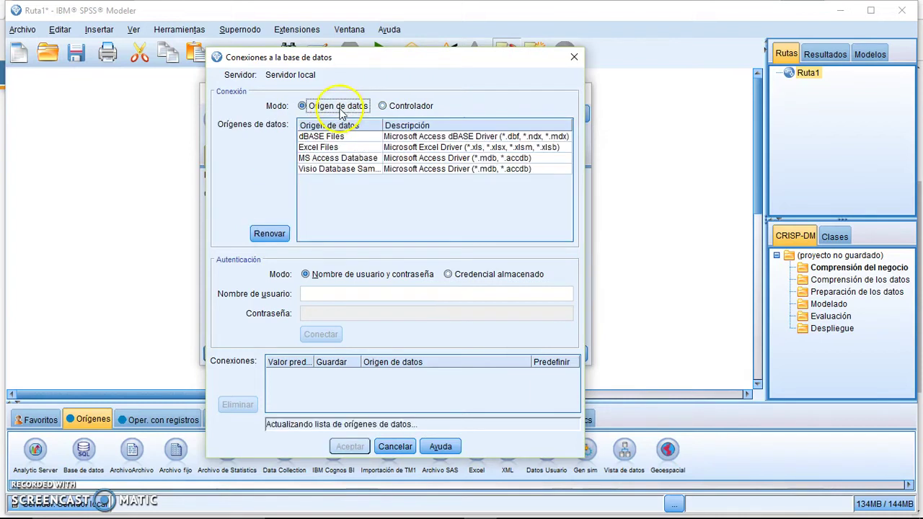
pyautogui.click(269, 234)
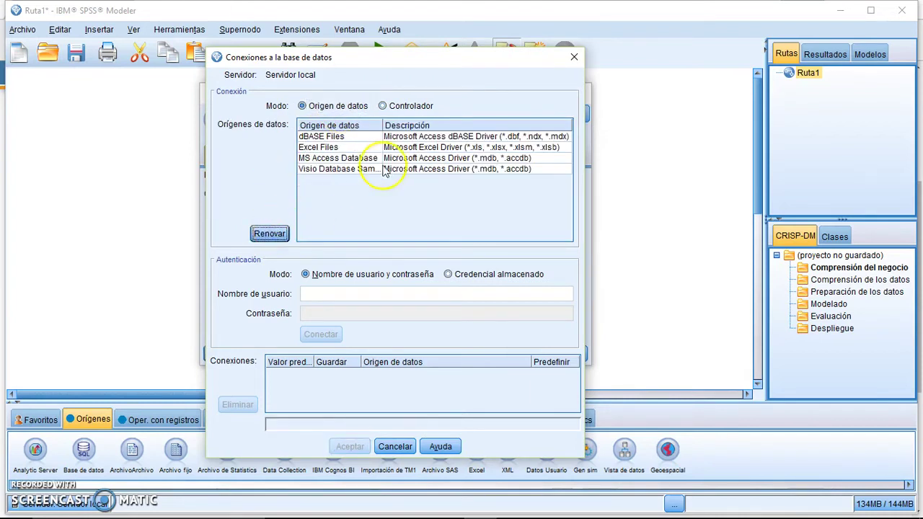
pyautogui.click(581, 61)
pyautogui.click(579, 94)
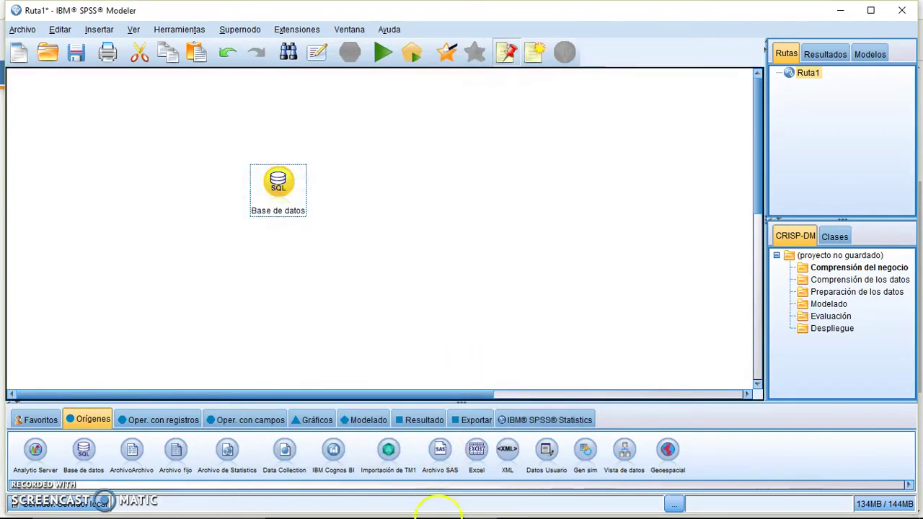
pyautogui.moveTo(433, 511)
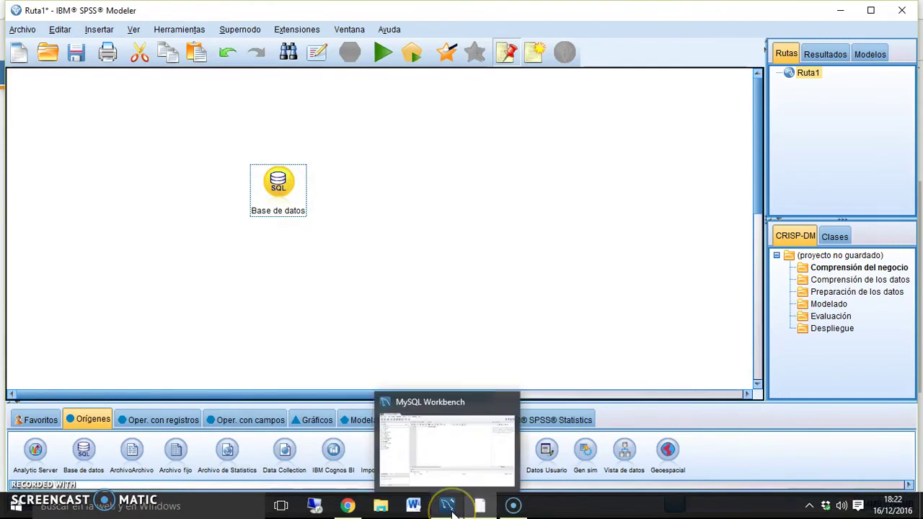
# In MySQL Workbench, open Server > Users and Privileges.
pyautogui.click(446, 505)
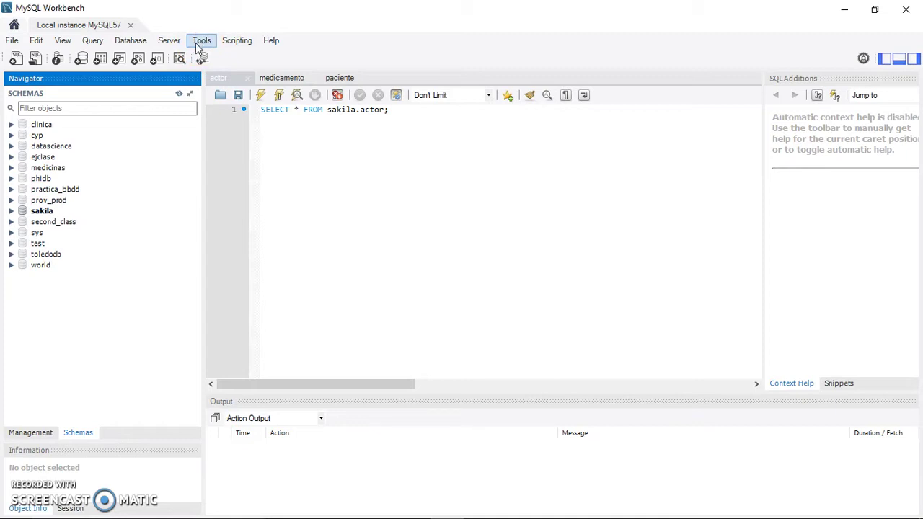
pyautogui.click(193, 45)
pyautogui.click(172, 44)
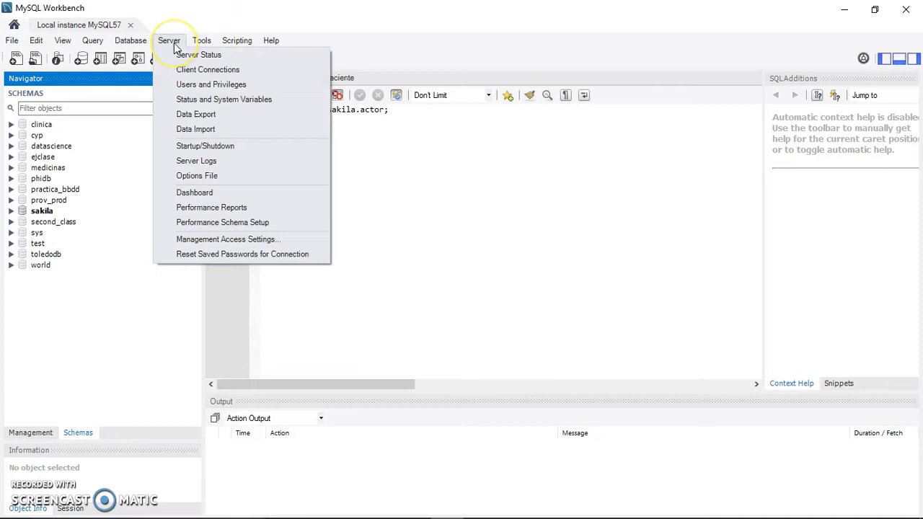
pyautogui.click(187, 86)
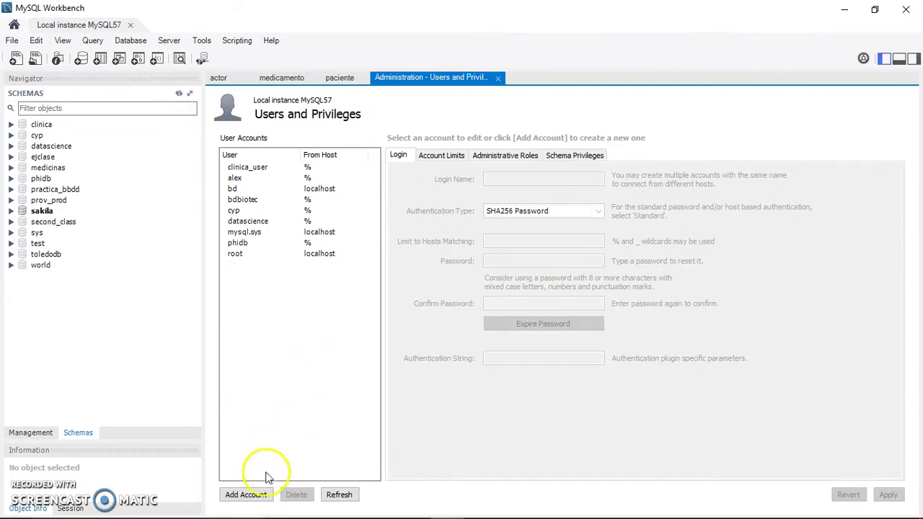
# Add an account with login name spss and host %, entering and confirming its password.
pyautogui.click(249, 495)
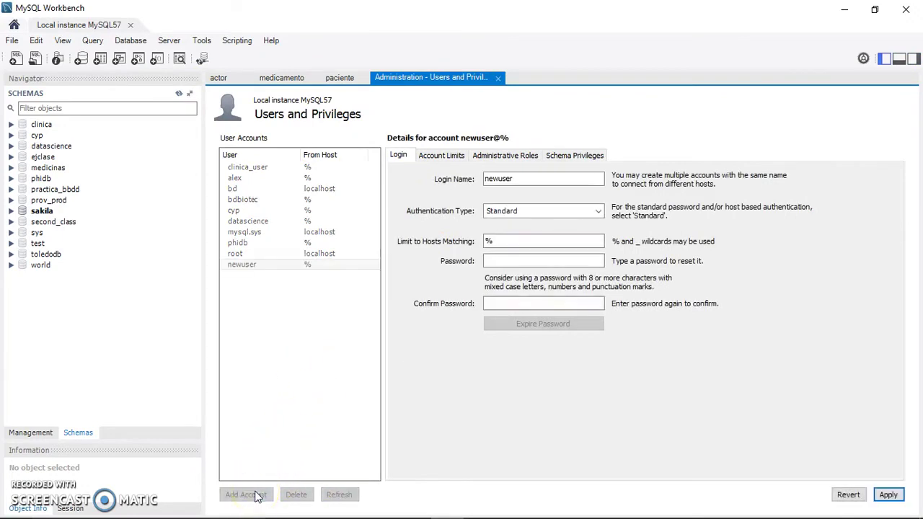
pyautogui.click(550, 177)
pyautogui.doubleClick(550, 177)
pyautogui.write('spss')
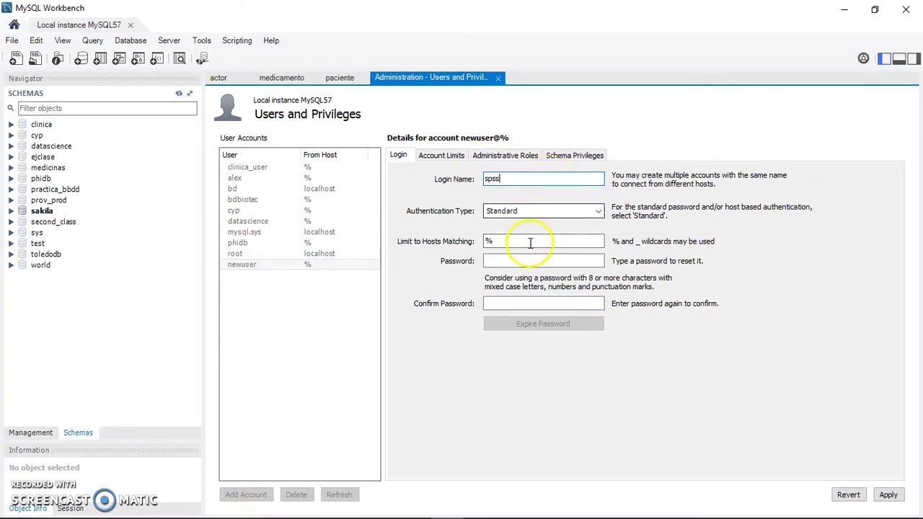
pyautogui.click(525, 261)
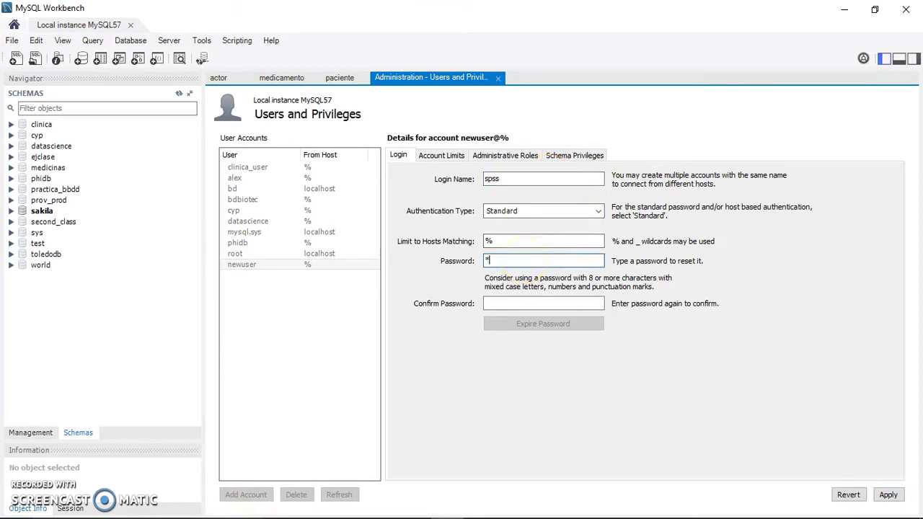
pyautogui.click(524, 302)
pyautogui.write('spss')
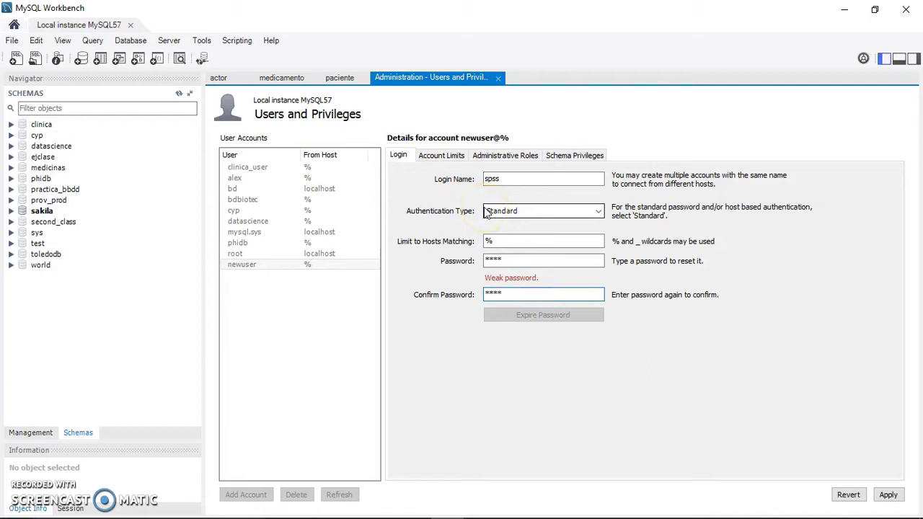
# Add a Schema Privileges entry for the clinica schema, select ALL rights, and apply.
pyautogui.click(586, 156)
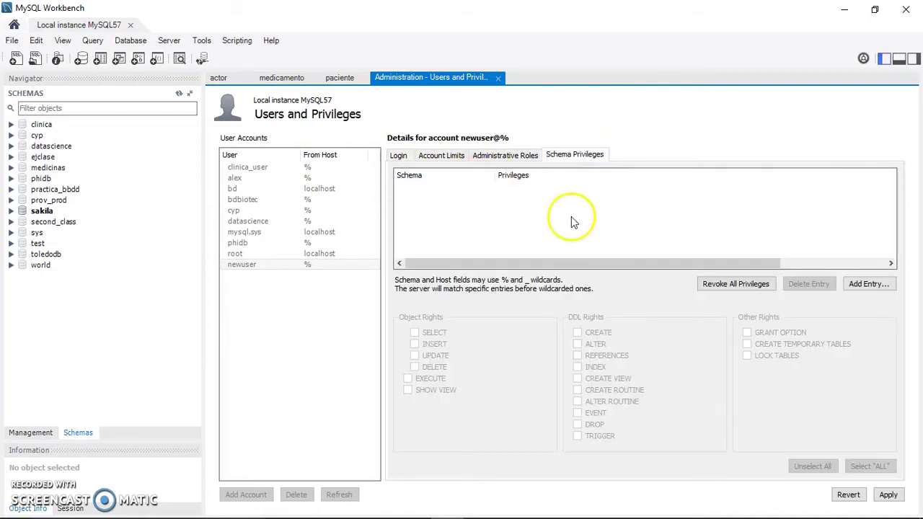
pyautogui.click(456, 158)
pyautogui.click(507, 156)
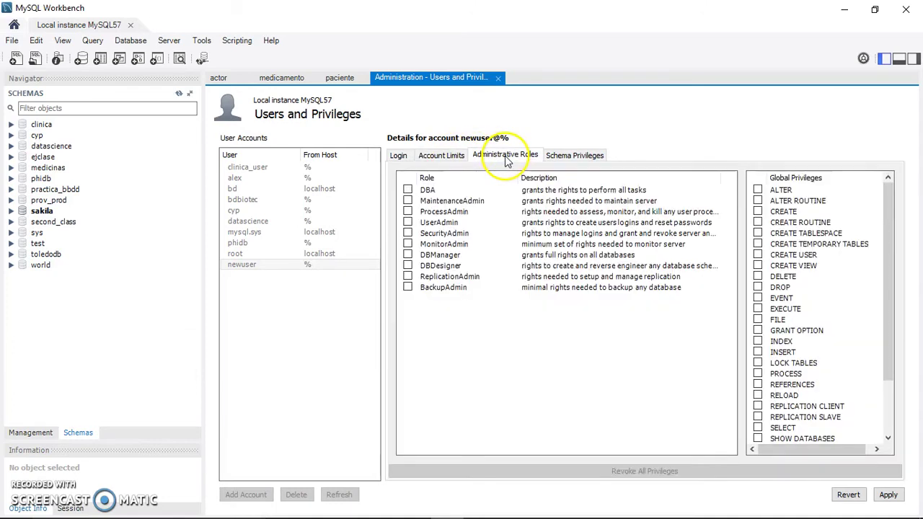
pyautogui.click(552, 156)
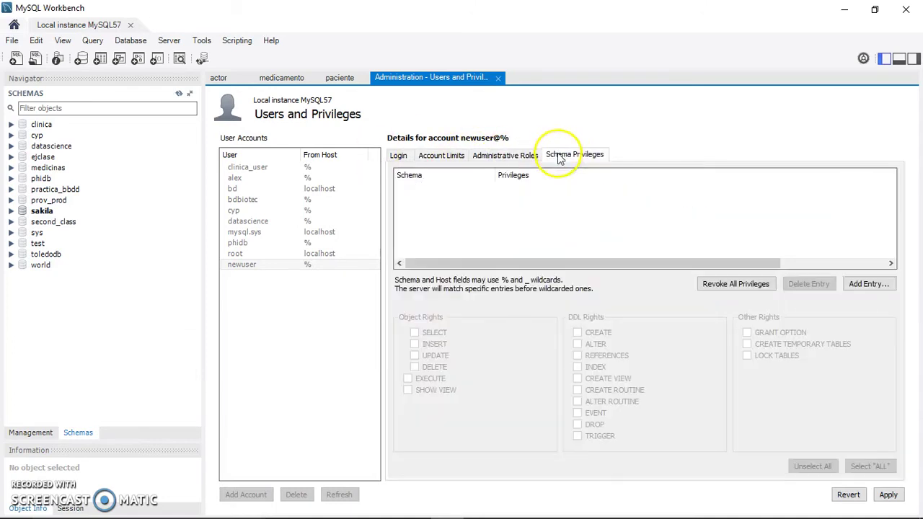
pyautogui.click(866, 283)
pyautogui.click(249, 205)
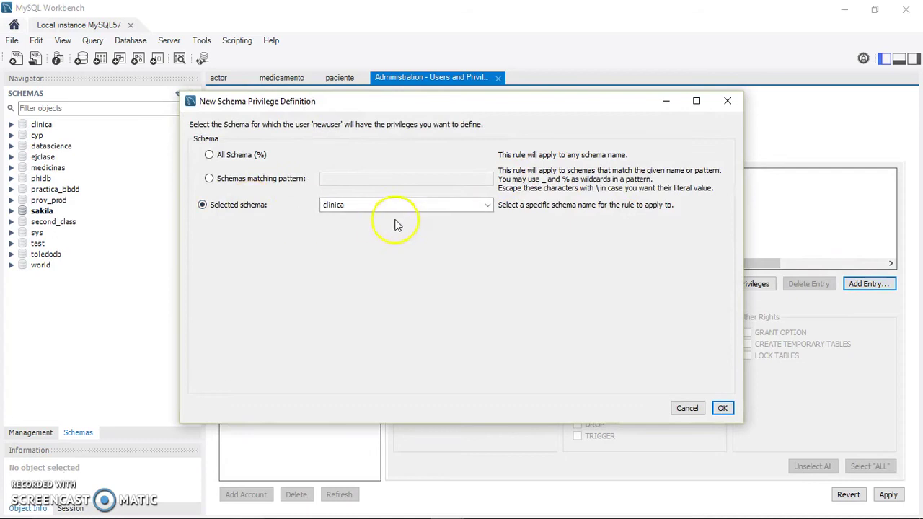
pyautogui.click(723, 408)
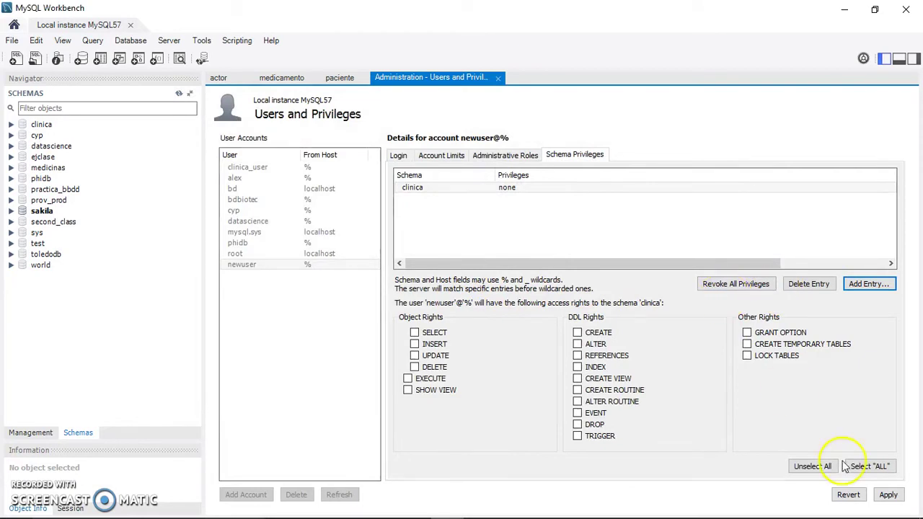
pyautogui.click(865, 467)
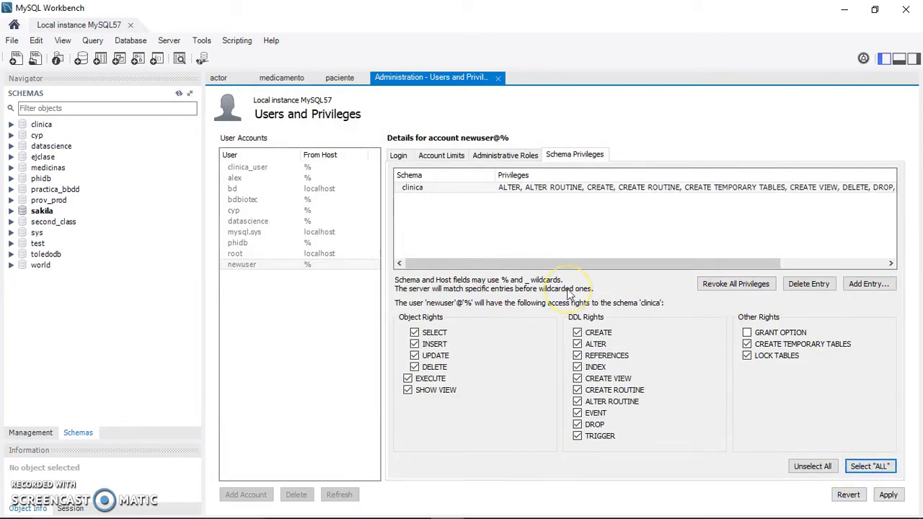
pyautogui.click(889, 494)
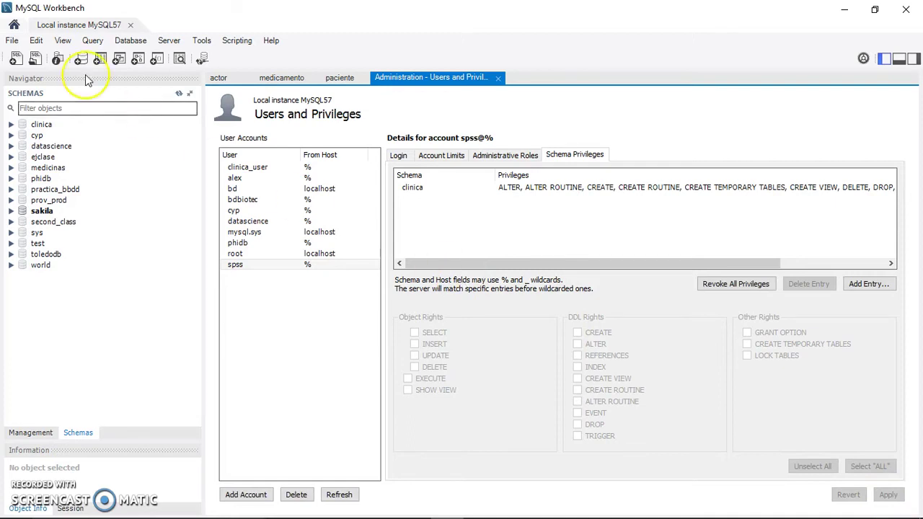
# Expand clinica's Tables in the Navigator and view the sintomas table details.
pyautogui.click(12, 126)
pyautogui.click(24, 135)
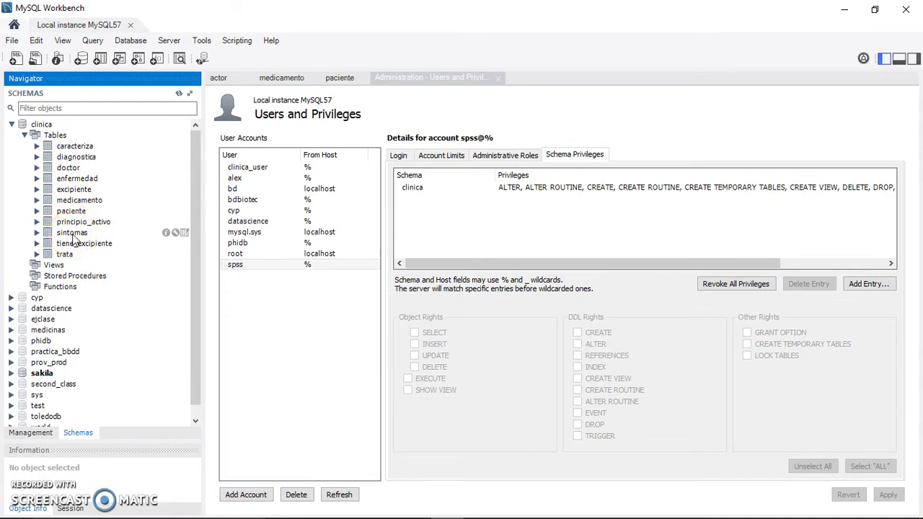
pyautogui.click(75, 236)
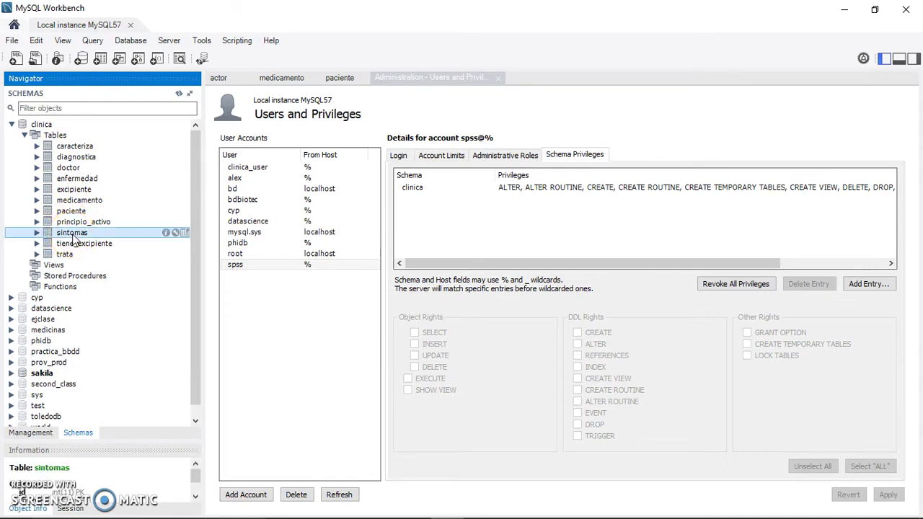
pyautogui.moveTo(587, 513)
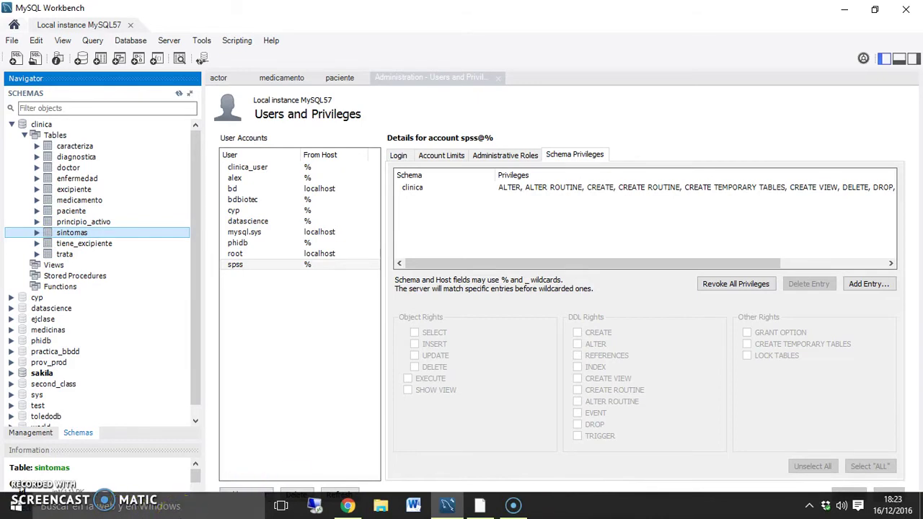
# Search Windows for 'odbc' and open ODBC Data Sources (64-bit).
pyautogui.click(108, 507)
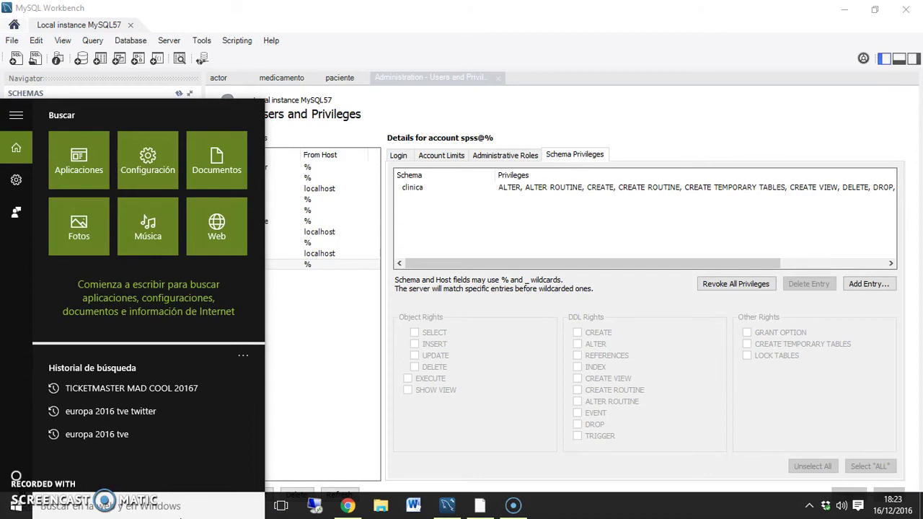
pyautogui.write('odbc')
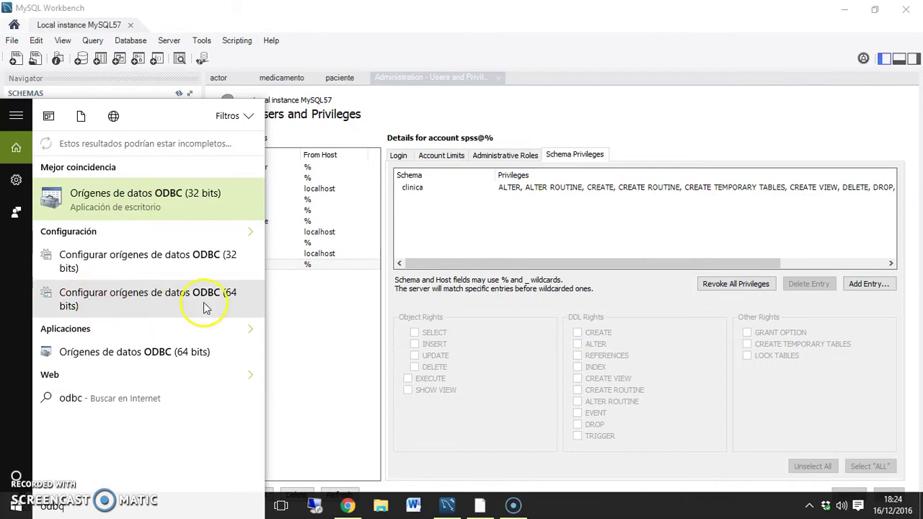
pyautogui.click(165, 305)
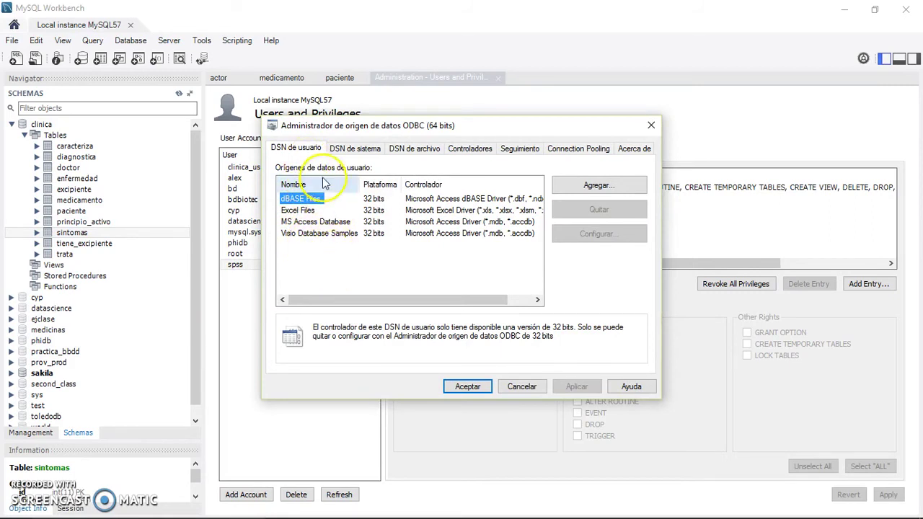
# In SPSS Modeler, reopen the Base de datos node, start a new connection, then close that dialog.
pyautogui.moveTo(447, 513)
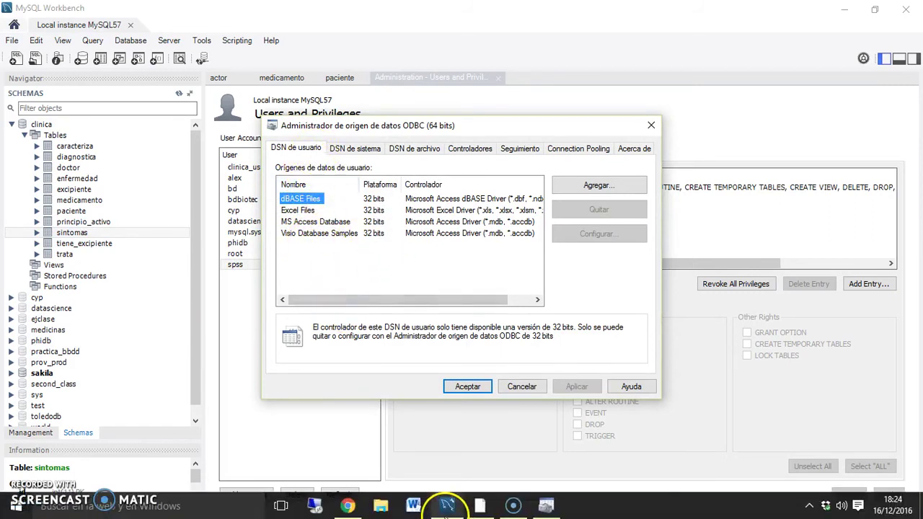
pyautogui.click(480, 506)
pyautogui.doubleClick(280, 204)
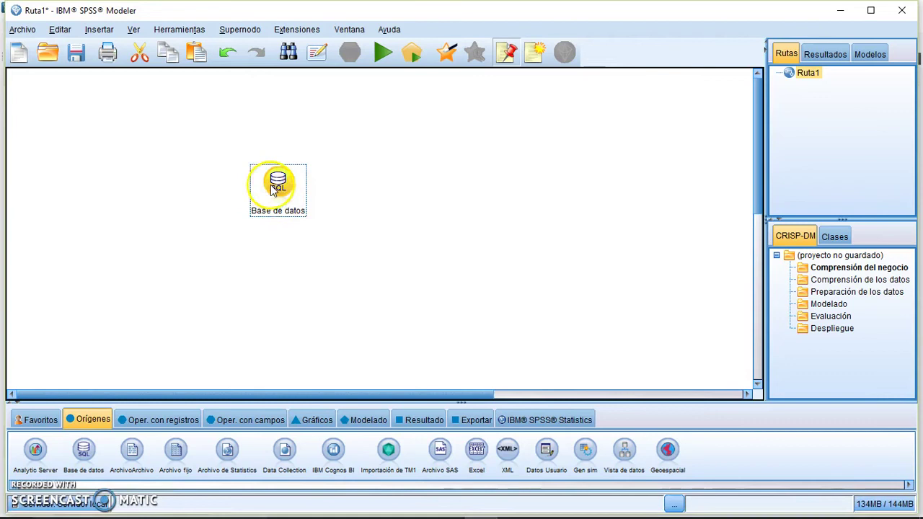
pyautogui.click(384, 276)
pyautogui.click(394, 306)
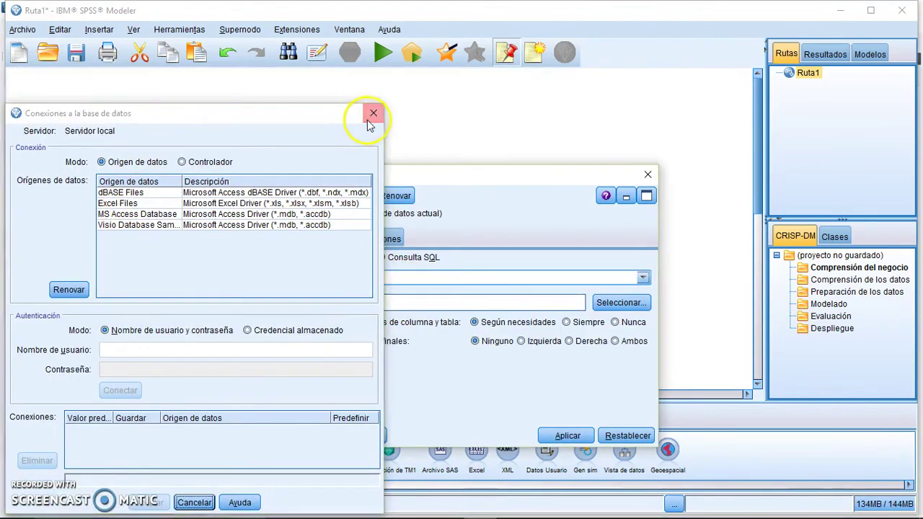
pyautogui.click(373, 113)
# Close the node settings and, in the ODBC administrator, add a user DSN with MySQL ODBC 5.3 Unicode Driver.
pyautogui.click(647, 174)
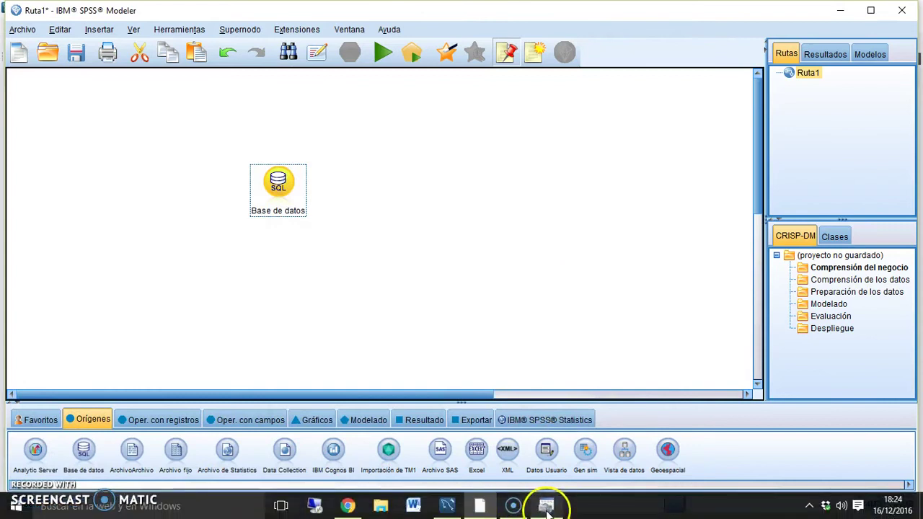
pyautogui.click(546, 513)
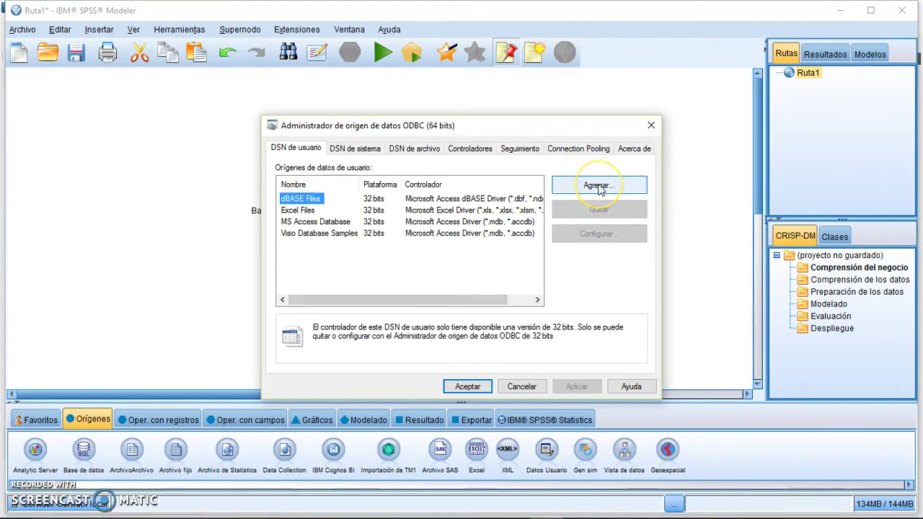
pyautogui.click(598, 187)
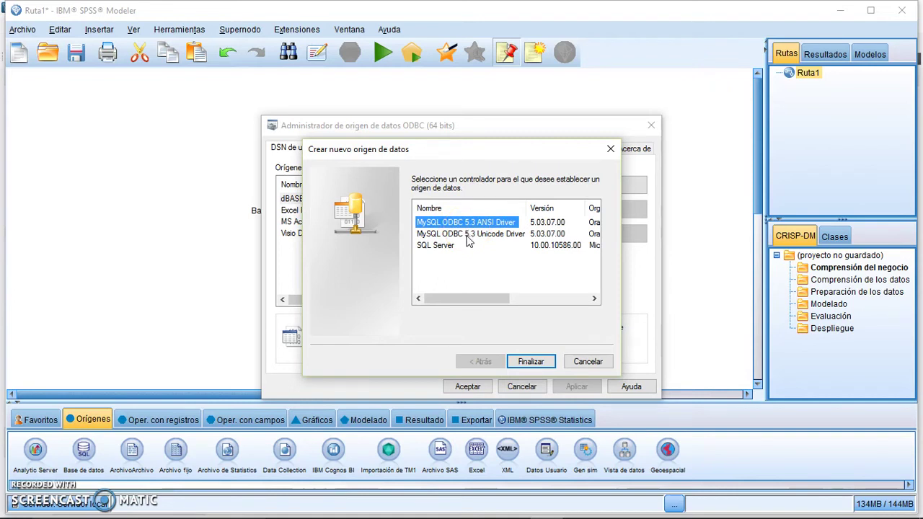
pyautogui.click(467, 234)
pyautogui.click(534, 362)
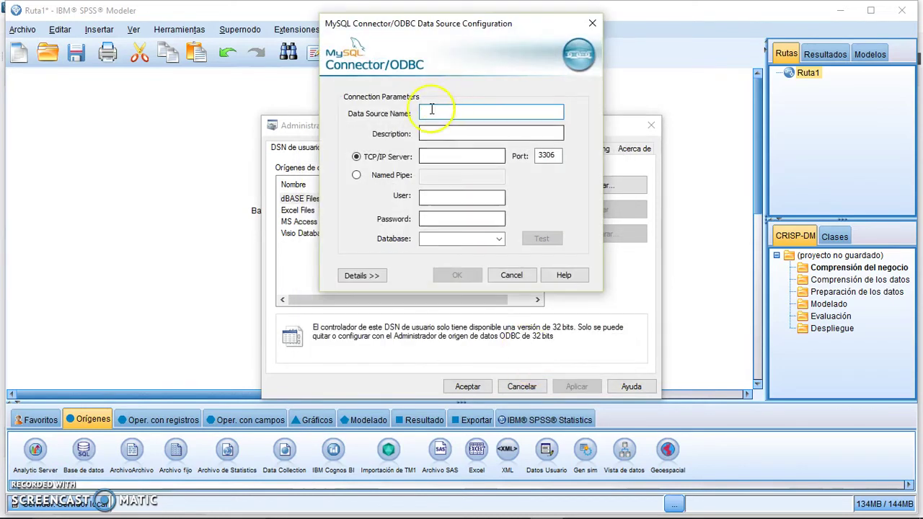
# Name the data source 'my localhost' with server 127.0.0.1, user, password, and database clinica.
pyautogui.click(441, 115)
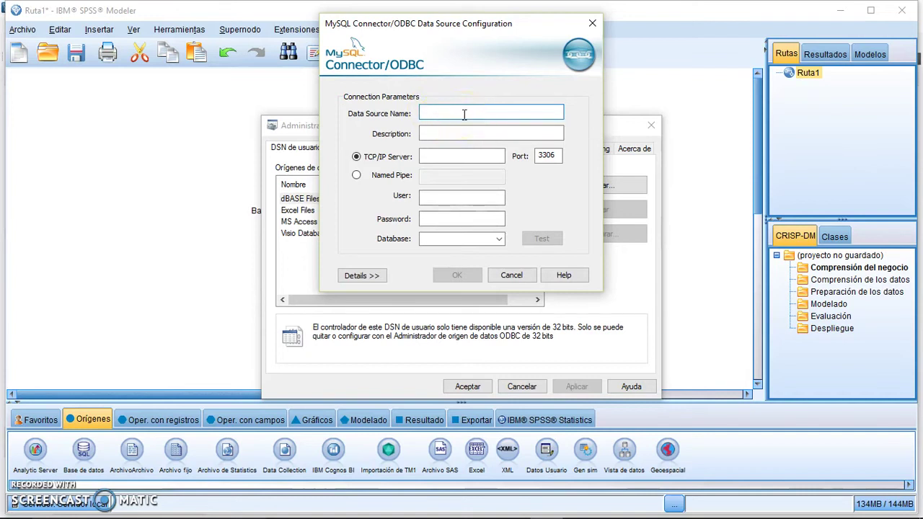
pyautogui.write('my localhost')
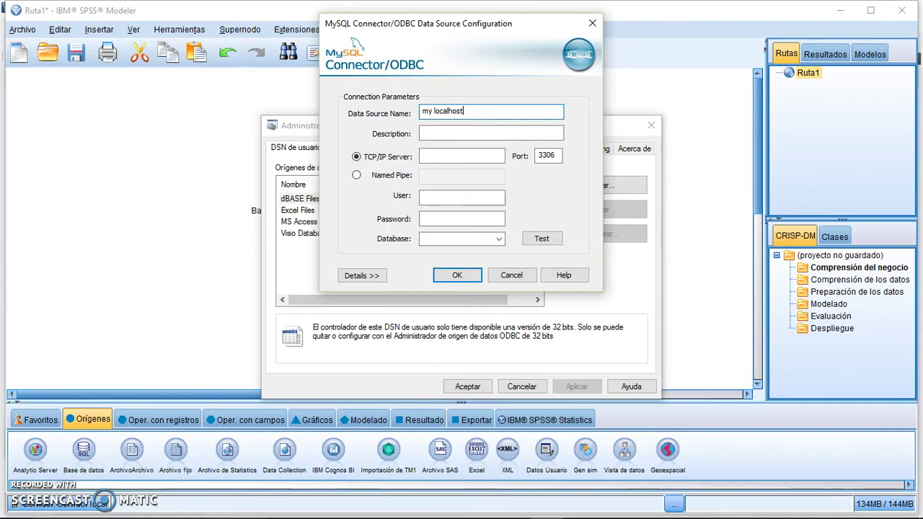
pyautogui.press('Tab')
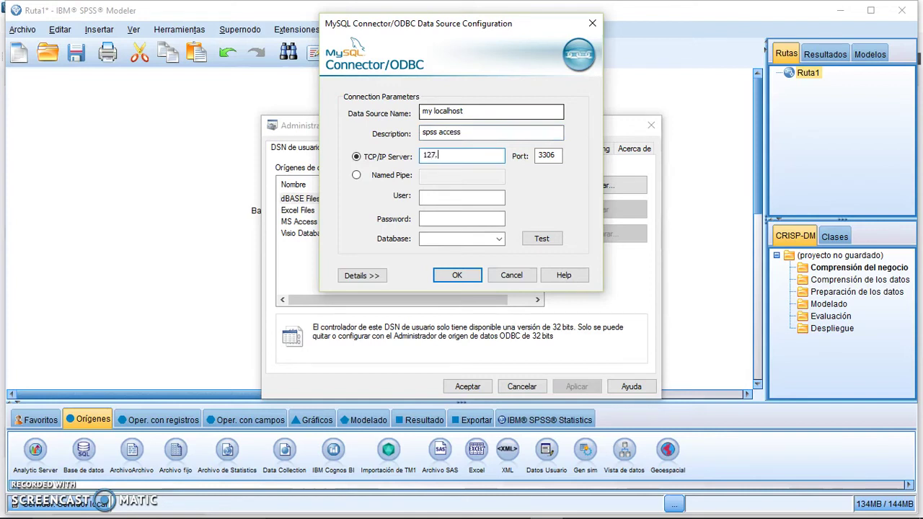
pyautogui.click(425, 198)
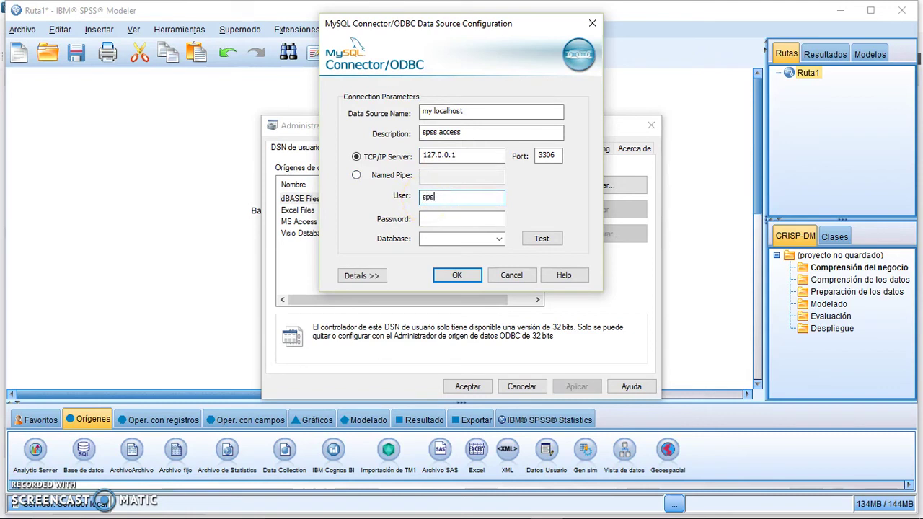
pyautogui.click(430, 216)
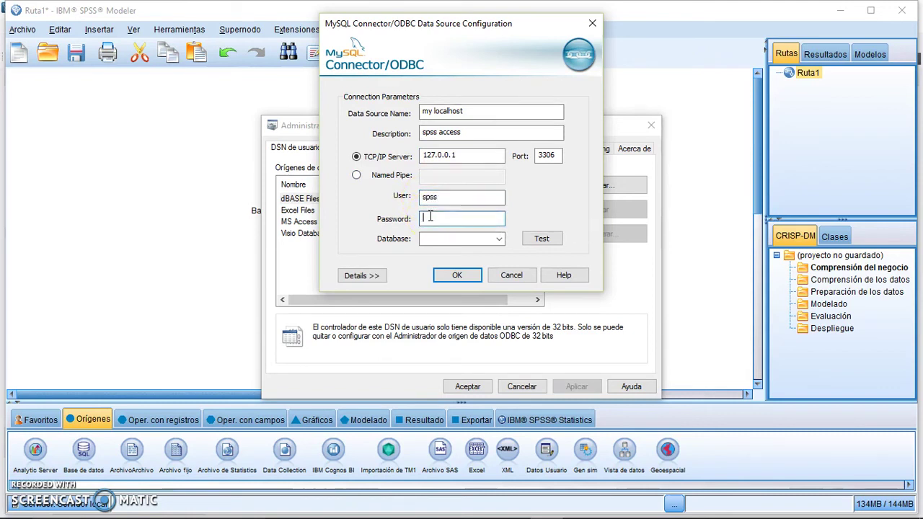
pyautogui.click(476, 238)
pyautogui.click(499, 239)
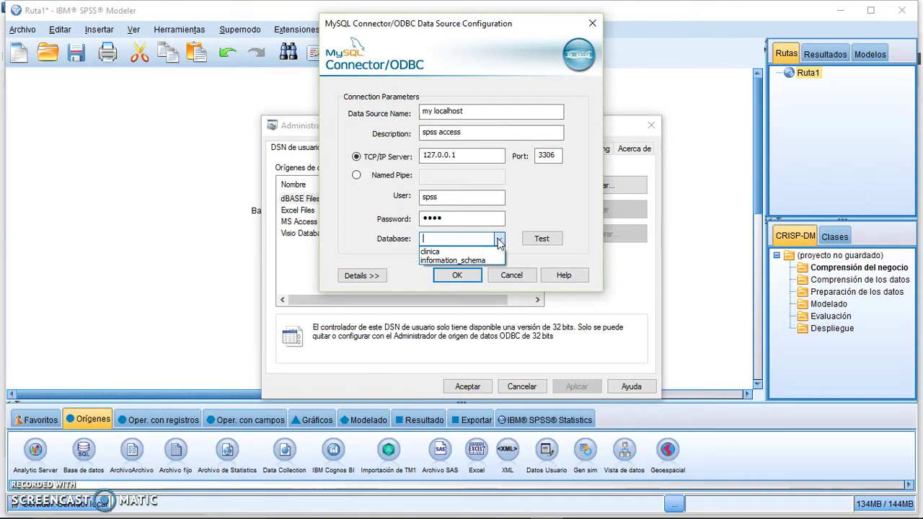
pyautogui.click(452, 252)
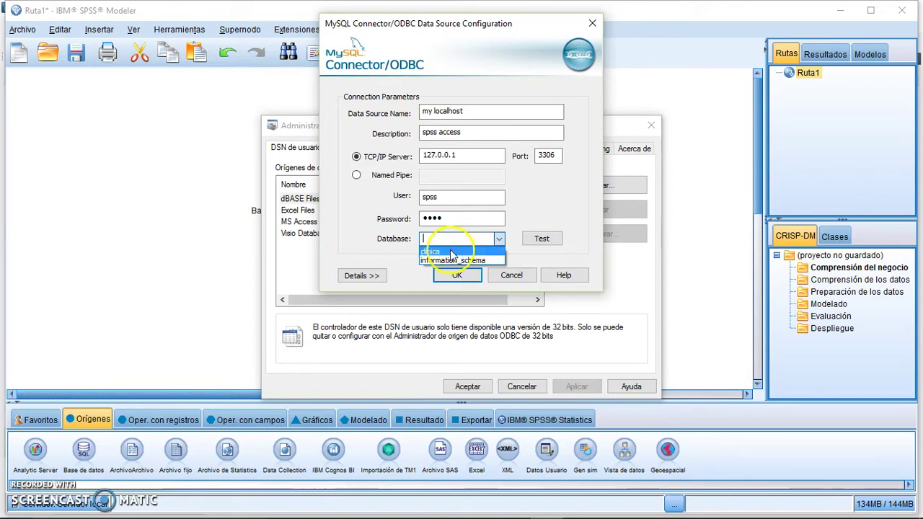
# Test the connection successfully and save the my localhost data source.
pyautogui.click(544, 240)
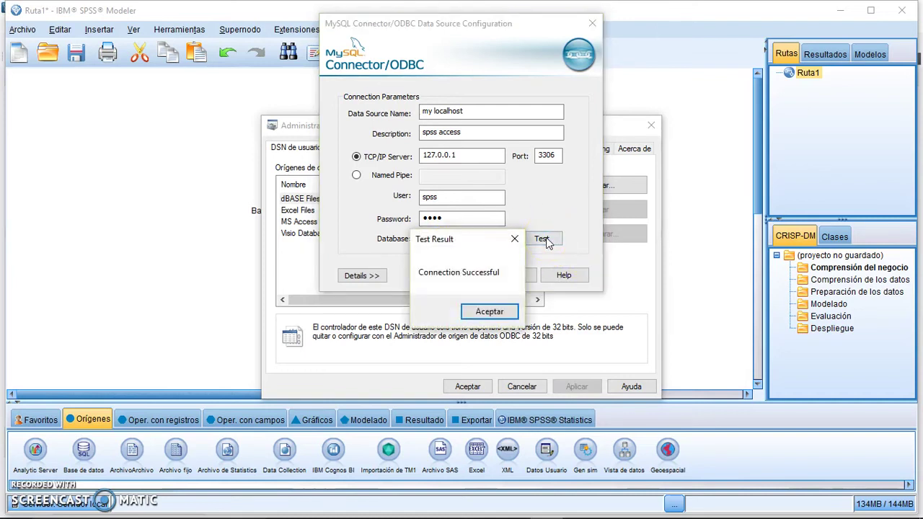
pyautogui.click(491, 312)
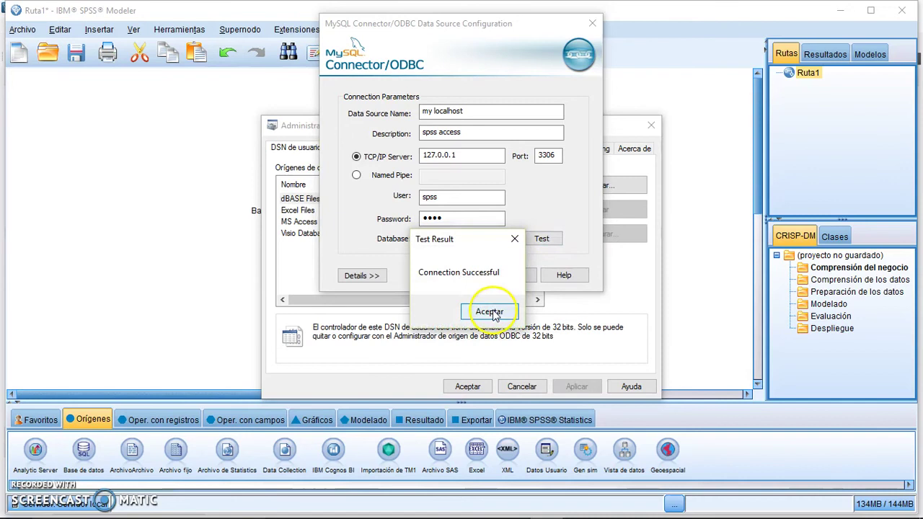
pyautogui.click(458, 276)
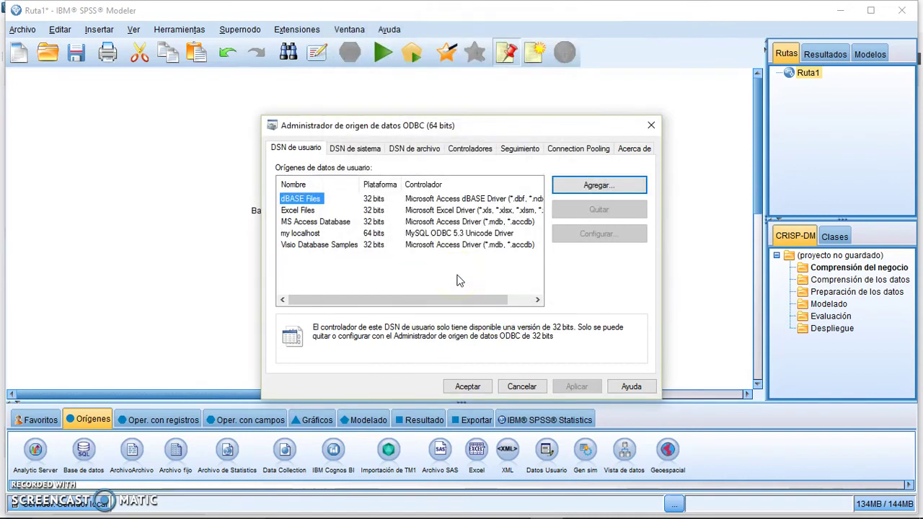
# Close the ODBC administrator, reopen the Base de datos node, add a connection, and refresh to select my localhost.
pyautogui.click(467, 386)
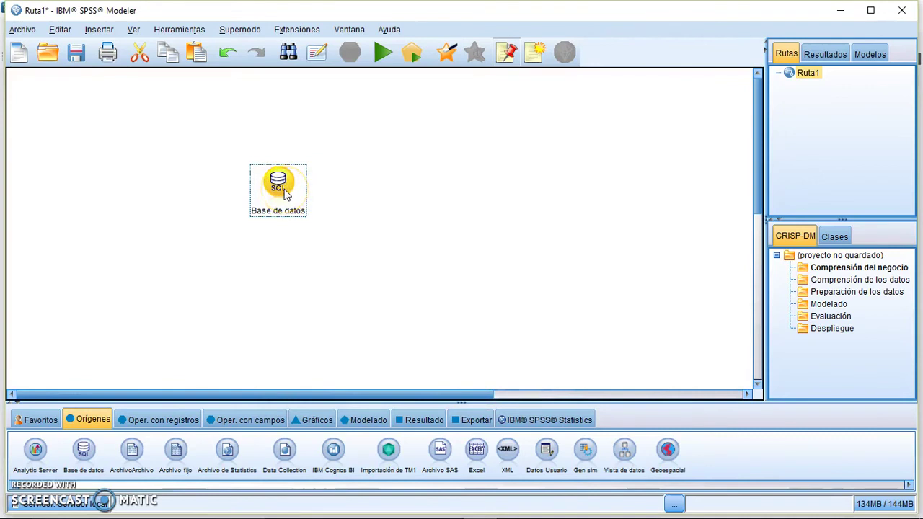
pyautogui.doubleClick(286, 193)
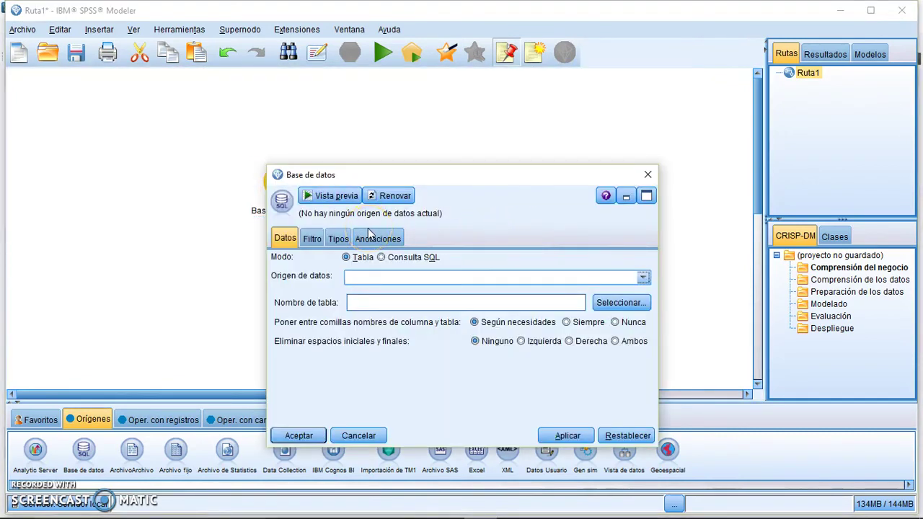
pyautogui.click(432, 278)
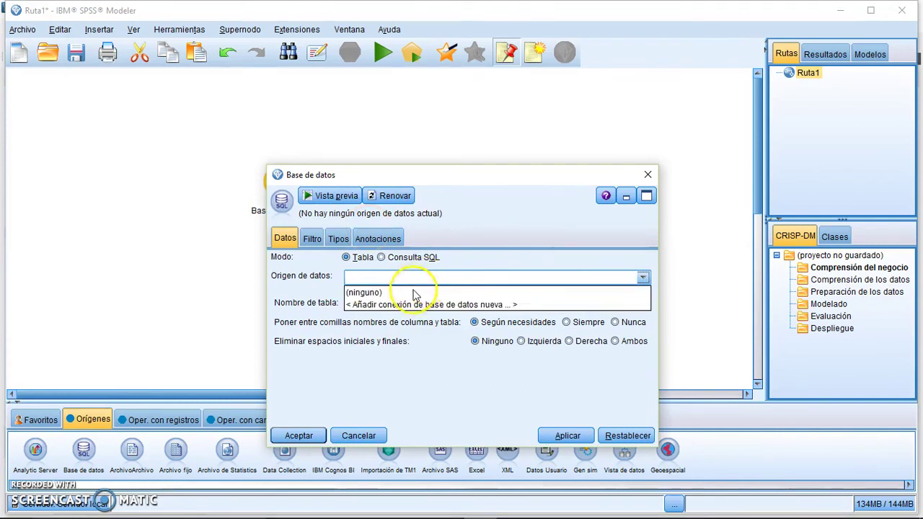
pyautogui.click(402, 304)
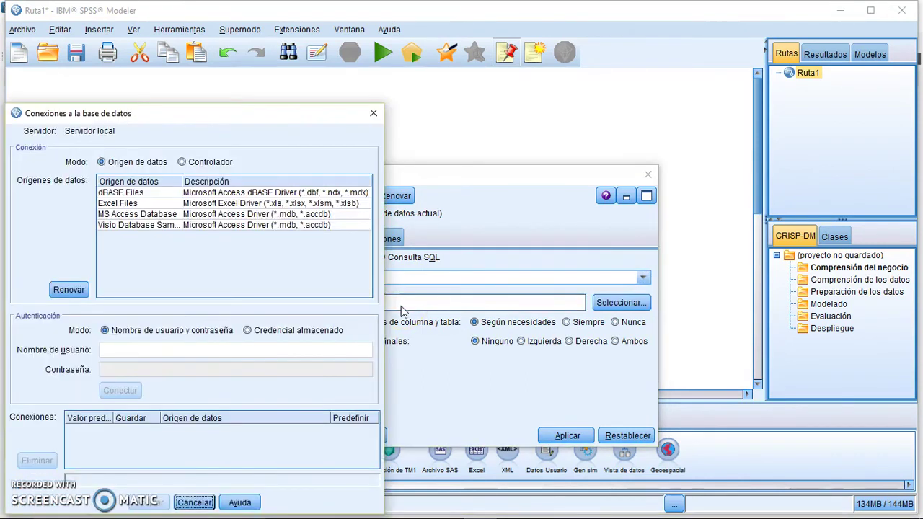
pyautogui.click(72, 293)
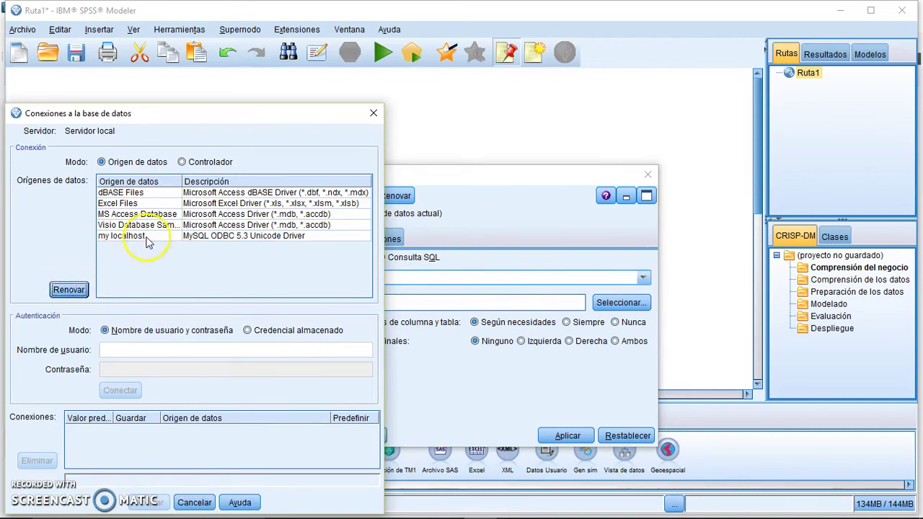
pyautogui.click(147, 242)
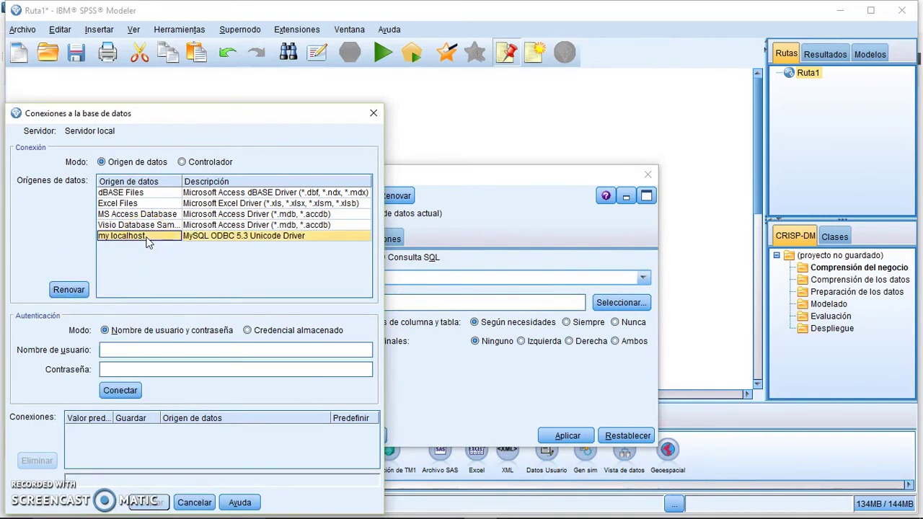
pyautogui.moveTo(199, 115); pyautogui.dragTo(341, 58)
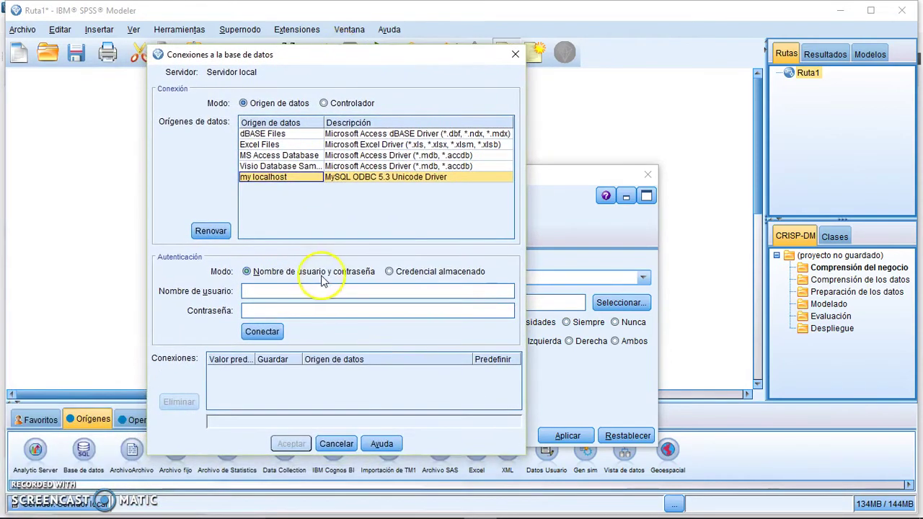
pyautogui.click(274, 166)
pyautogui.click(268, 178)
# Enter the database user and password, connect, and set spss@my localhost as the node's data source.
pyautogui.click(281, 290)
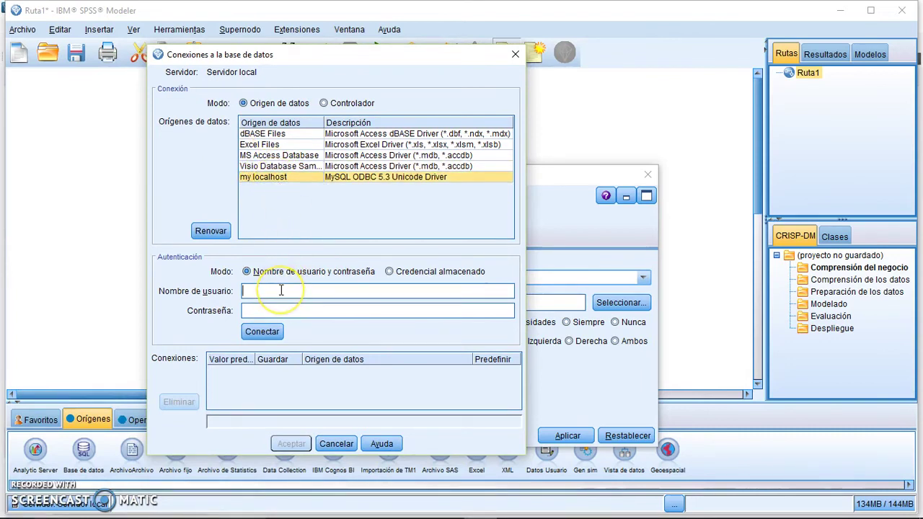
pyautogui.click(275, 310)
pyautogui.write('spss')
pyautogui.click(264, 333)
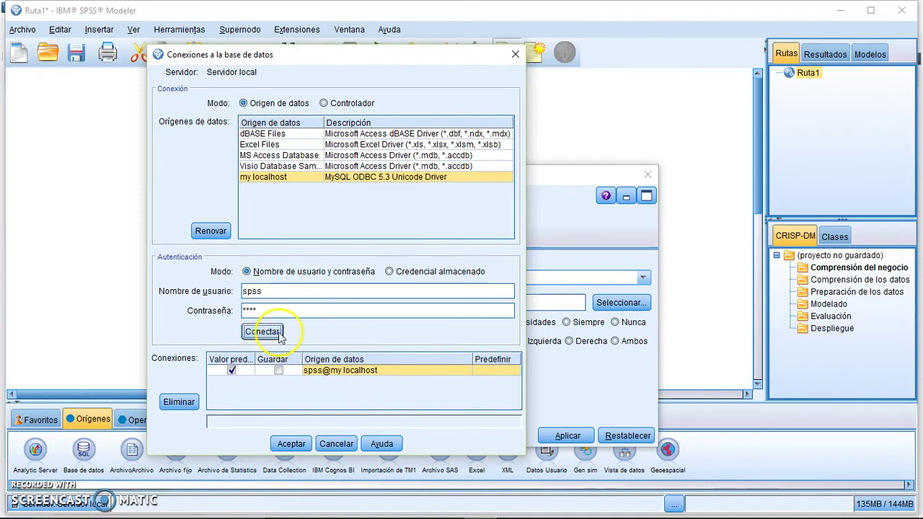
pyautogui.click(359, 372)
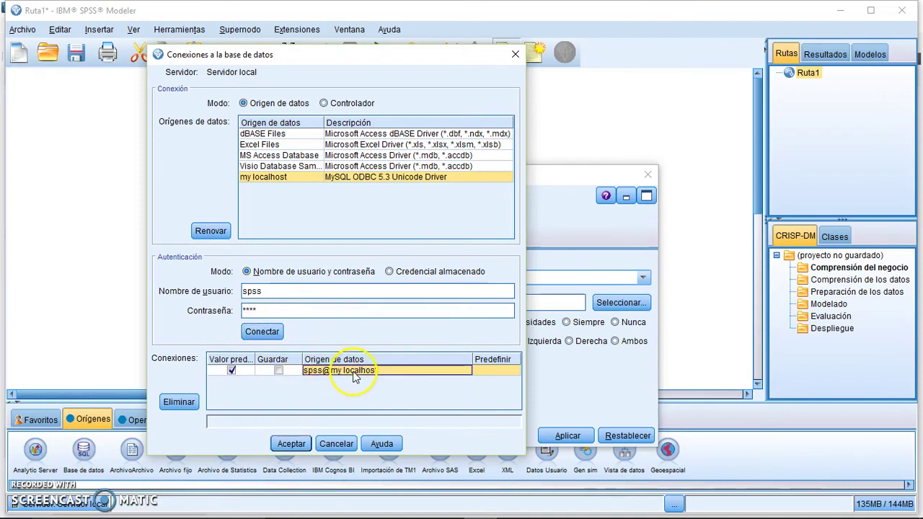
pyautogui.click(291, 444)
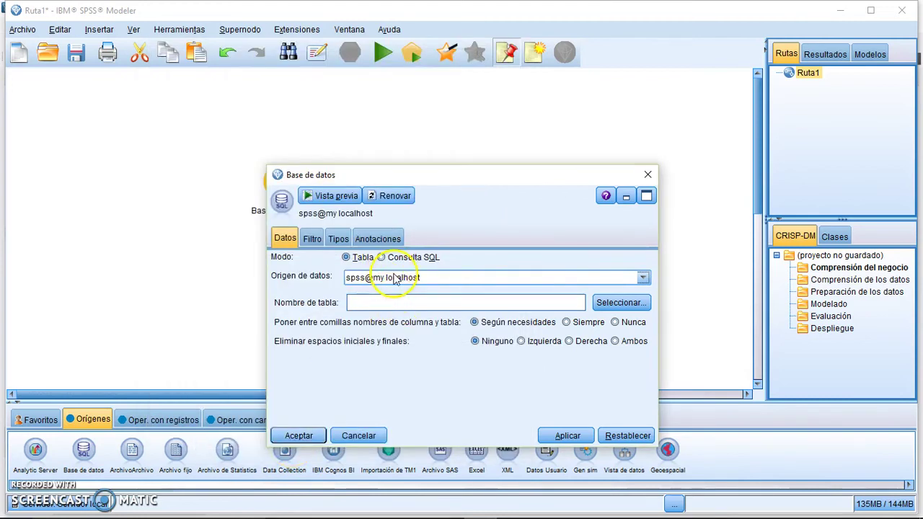
# Set the database source node to read the clinica.doctor table.
pyautogui.click(493, 305)
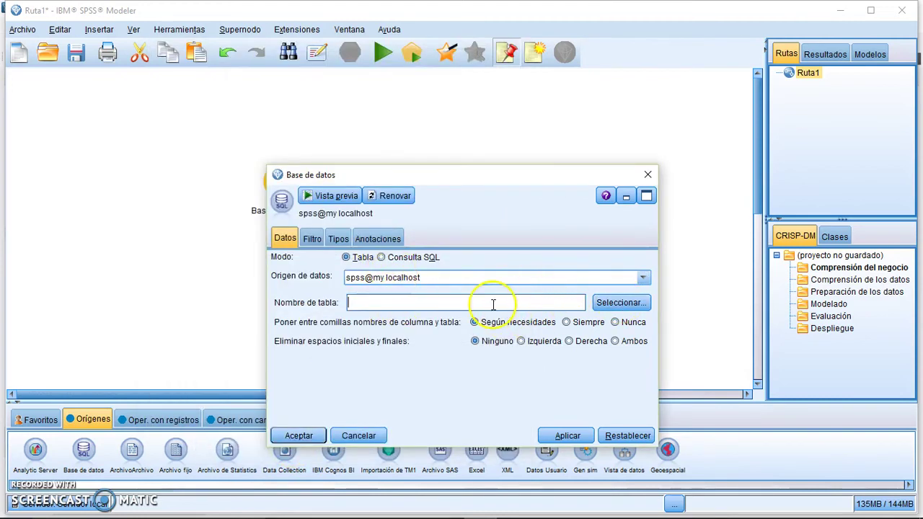
pyautogui.click(622, 303)
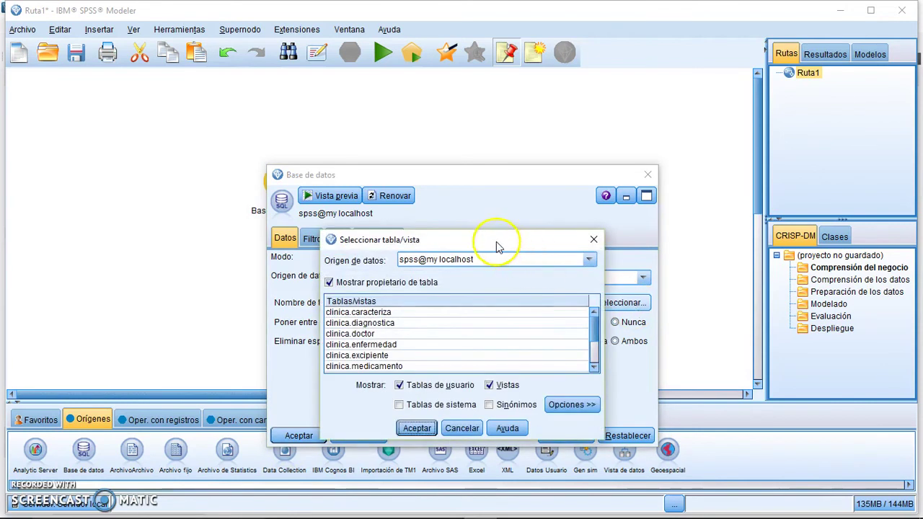
pyautogui.moveTo(496, 246); pyautogui.dragTo(670, 81)
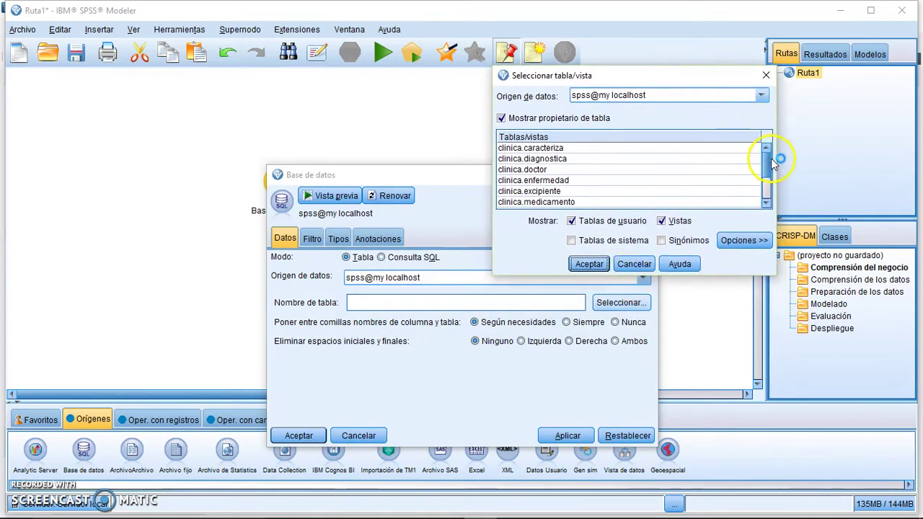
pyautogui.moveTo(769, 159)
pyautogui.mouseDown()
pyautogui.moveTo(768, 191)
pyautogui.moveTo(769, 158)
pyautogui.moveTo(768, 189)
pyautogui.moveTo(776, 165)
pyautogui.mouseUp()
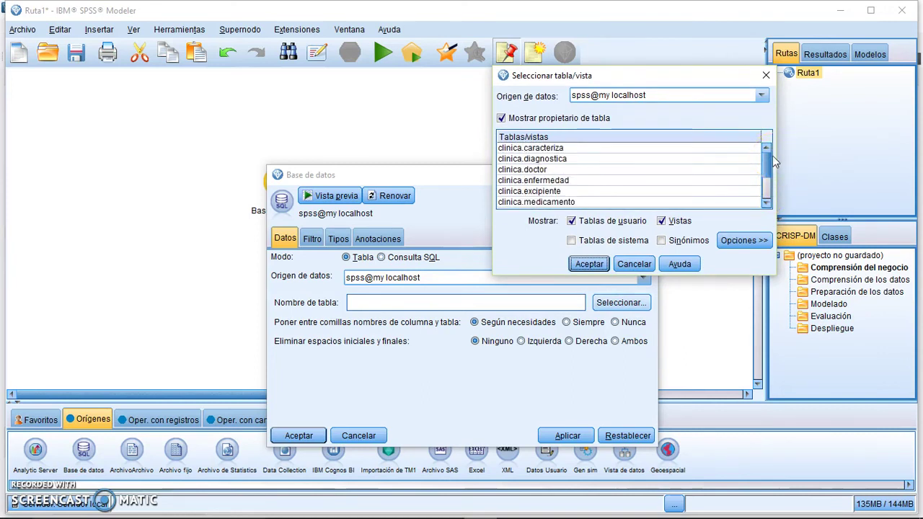
pyautogui.doubleClick(530, 170)
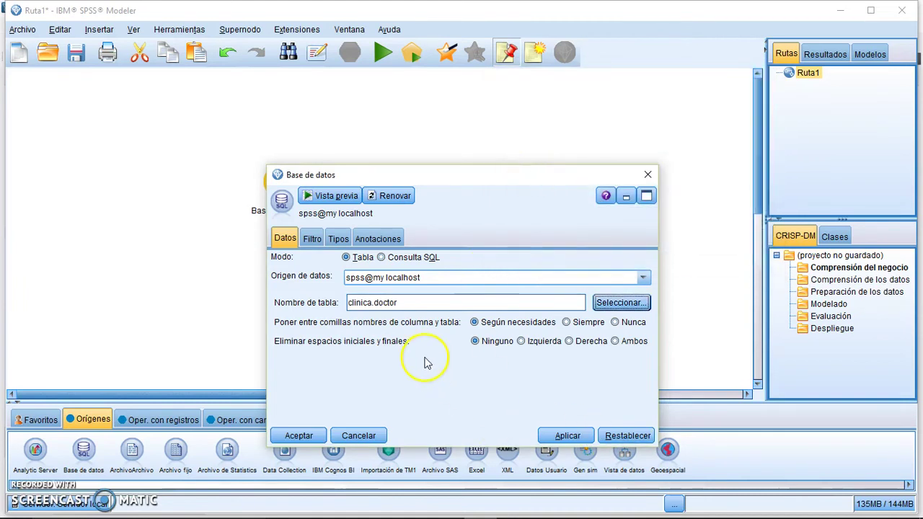
pyautogui.click(570, 436)
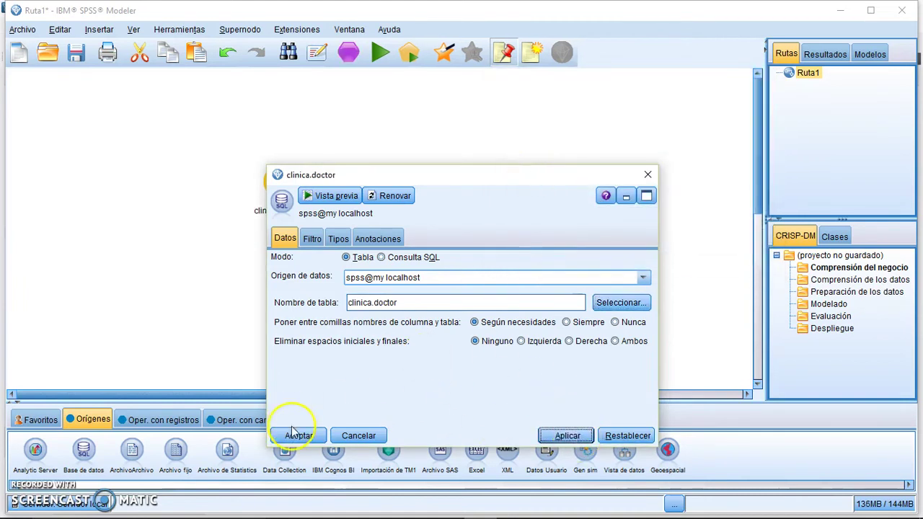
pyautogui.click(294, 433)
# Add a Tabla output node from the Resultado palette beside clinica.doctor.
pyautogui.click(424, 419)
pyautogui.click(26, 448)
pyautogui.click(350, 183)
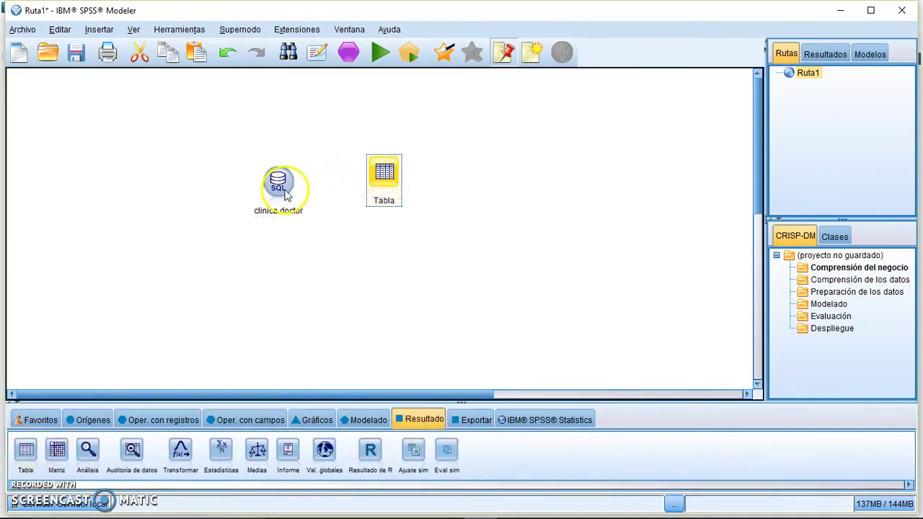
# Connect clinica.doctor to the Tabla node and execute it, showing 4 doctor records.
pyautogui.rightClick(287, 195)
pyautogui.click(297, 213)
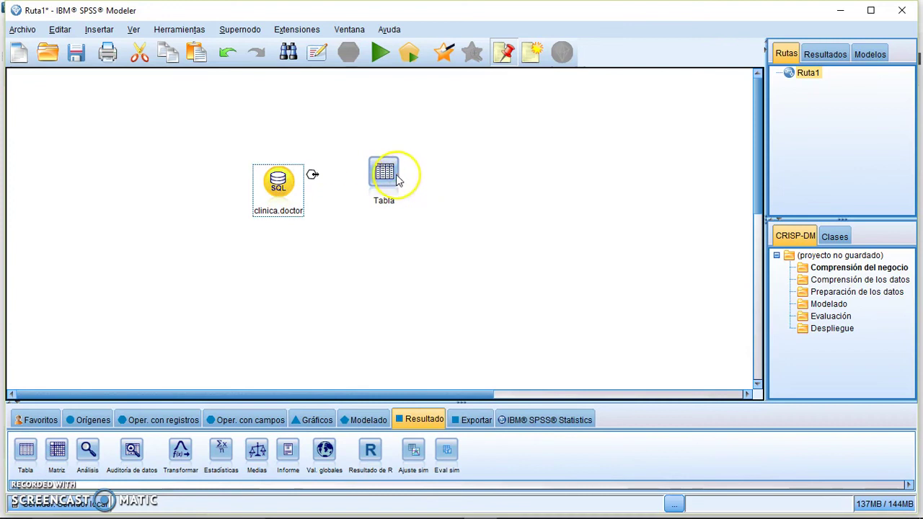
pyautogui.click(398, 181)
pyautogui.rightClick(398, 181)
pyautogui.click(429, 402)
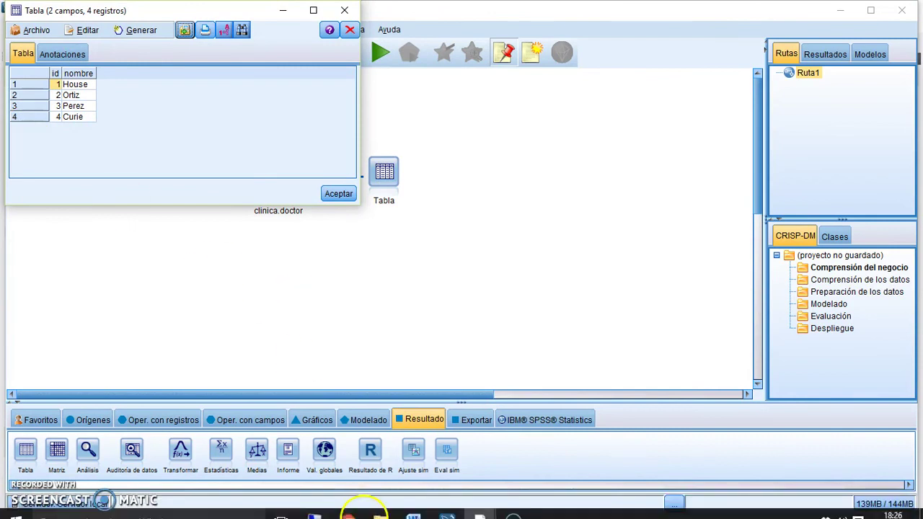
pyautogui.click(452, 509)
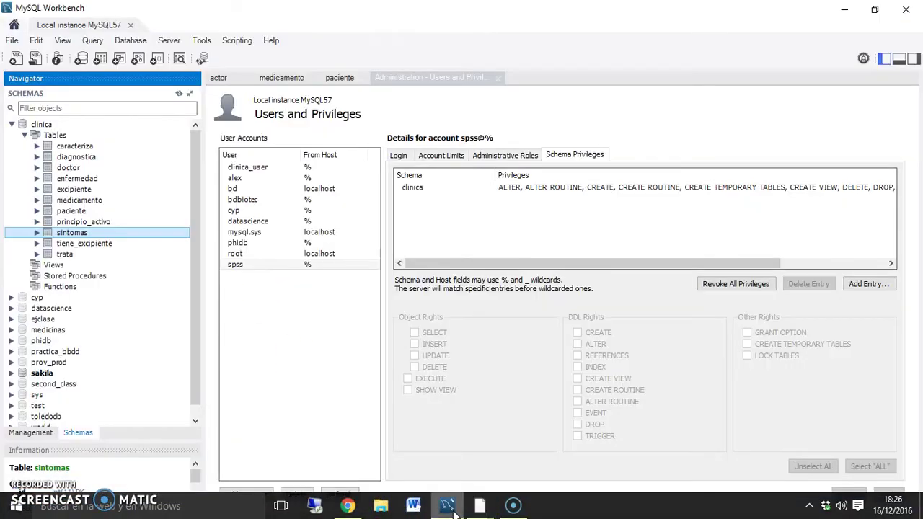
# View the doctor rows, then run 'select id, nombre from paciente where id_doctor = 1' for 3 rows.
pyautogui.click(64, 169)
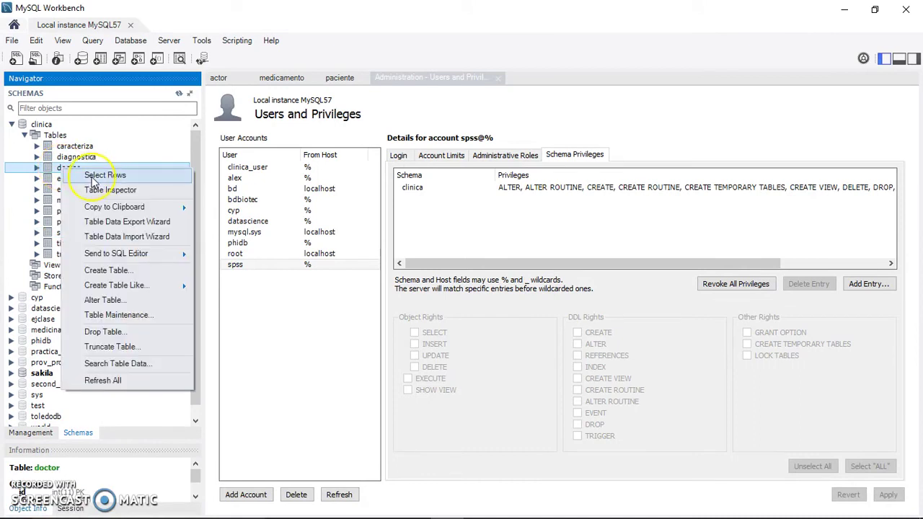
pyautogui.click(94, 177)
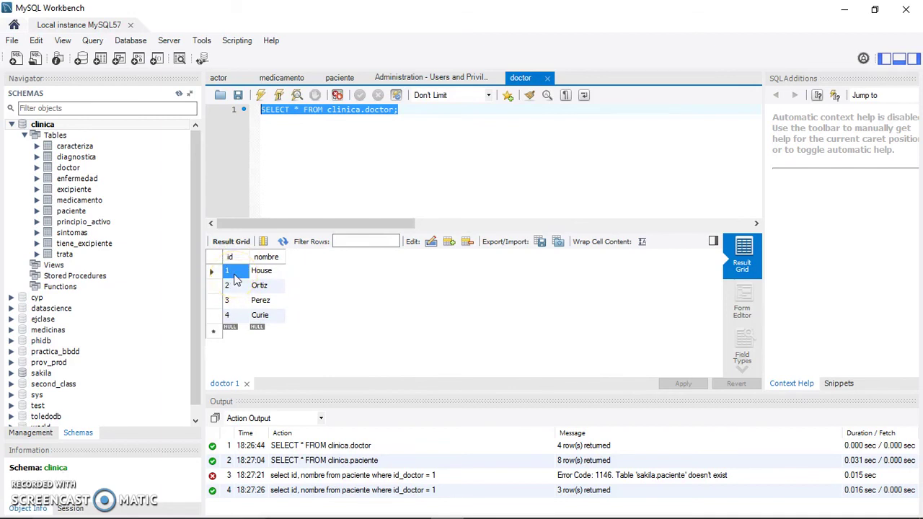
pyautogui.click(15, 59)
pyautogui.write('select id, nombre from paciente where id_doctor = 1;')
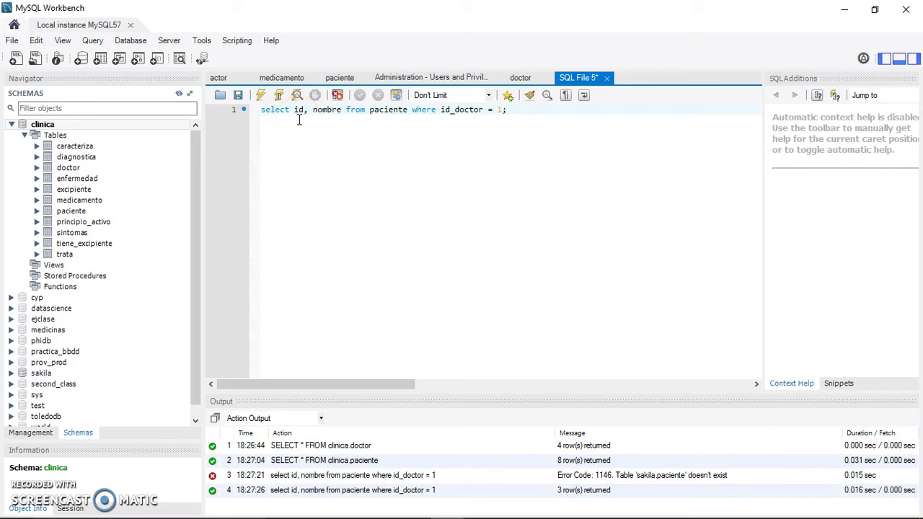
pyautogui.click(260, 94)
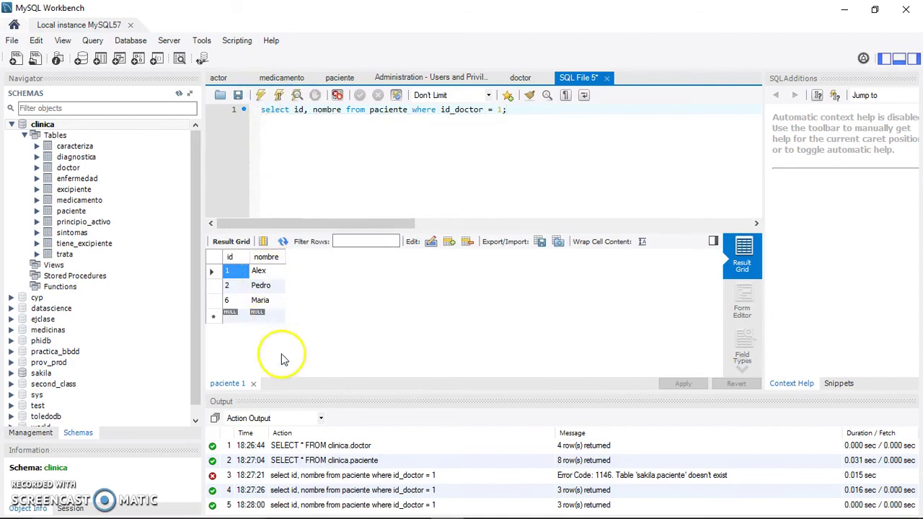
# Switch the source node to Consulta SQL mode with the pasted patients-of-doctor-1 query.
pyautogui.moveTo(533, 514)
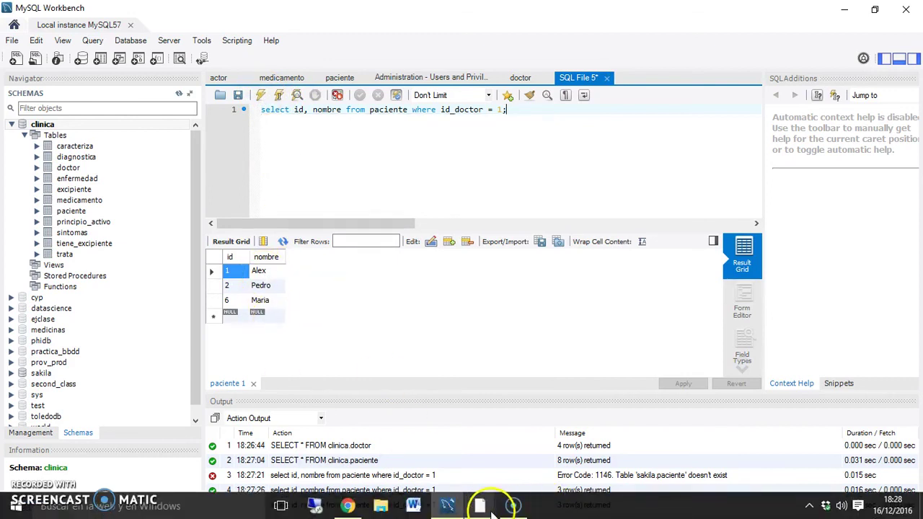
pyautogui.moveTo(486, 510)
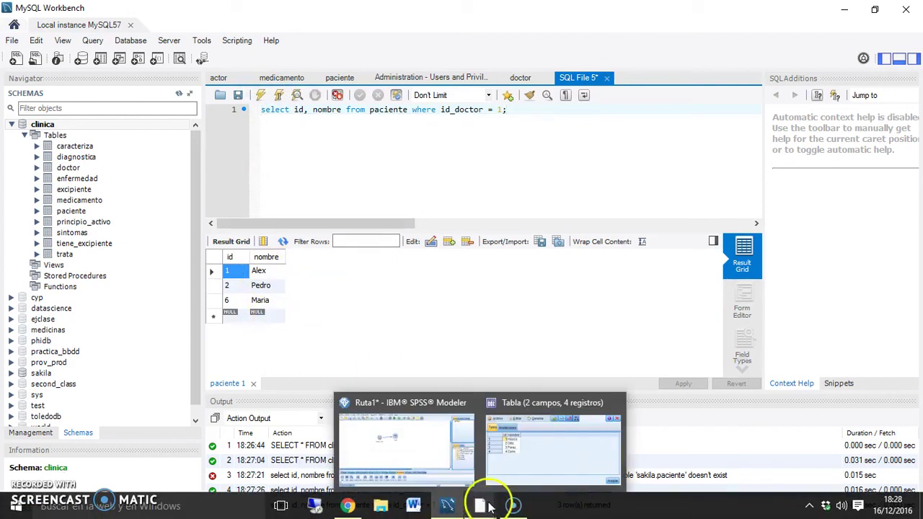
pyautogui.click(486, 506)
pyautogui.doubleClick(280, 184)
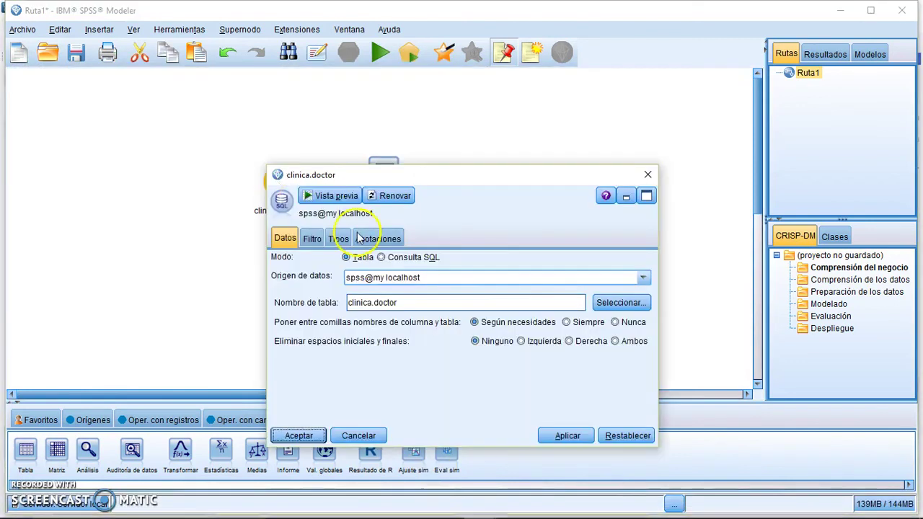
pyautogui.click(413, 260)
pyautogui.click(445, 326)
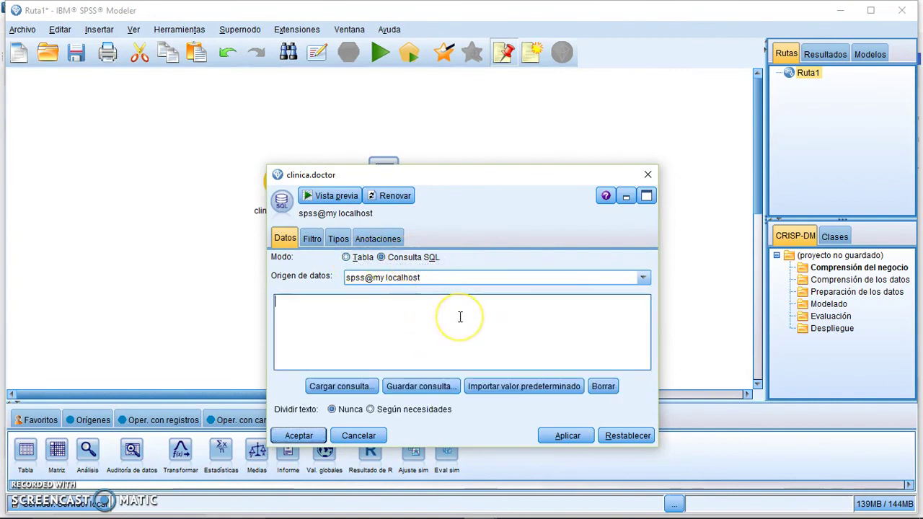
pyautogui.write('select id, nombre from paciente where id_doctor = 1;')
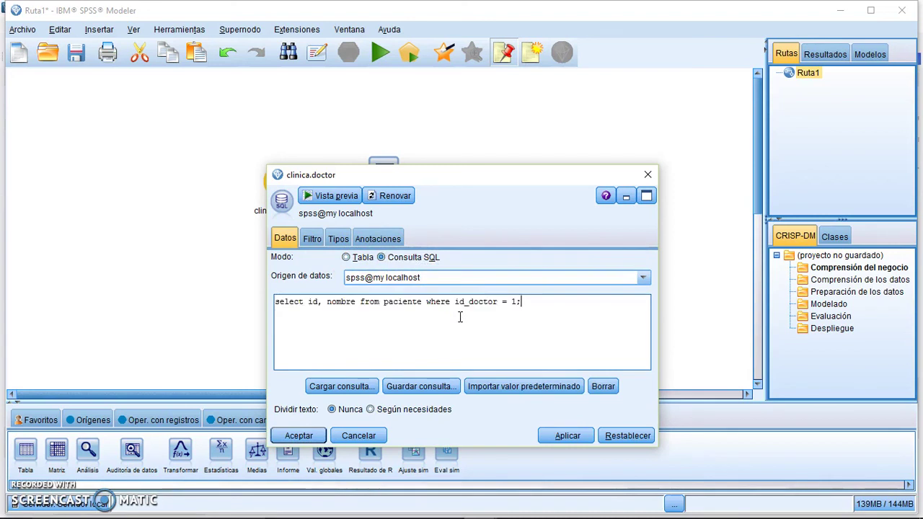
pyautogui.click(582, 437)
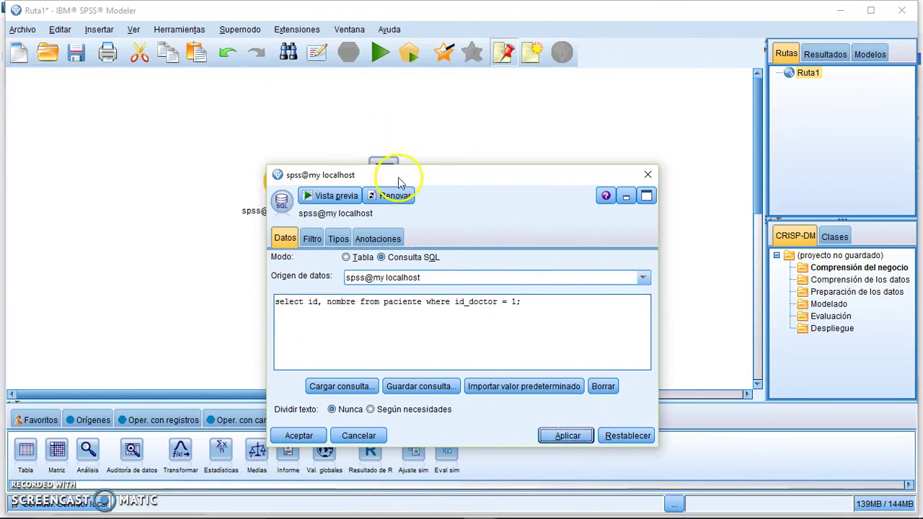
# Execute the Tabla node, showing a 2-field, 3-record patient table.
pyautogui.moveTo(406, 174); pyautogui.dragTo(430, 100)
pyautogui.click(336, 363)
pyautogui.rightClick(385, 171)
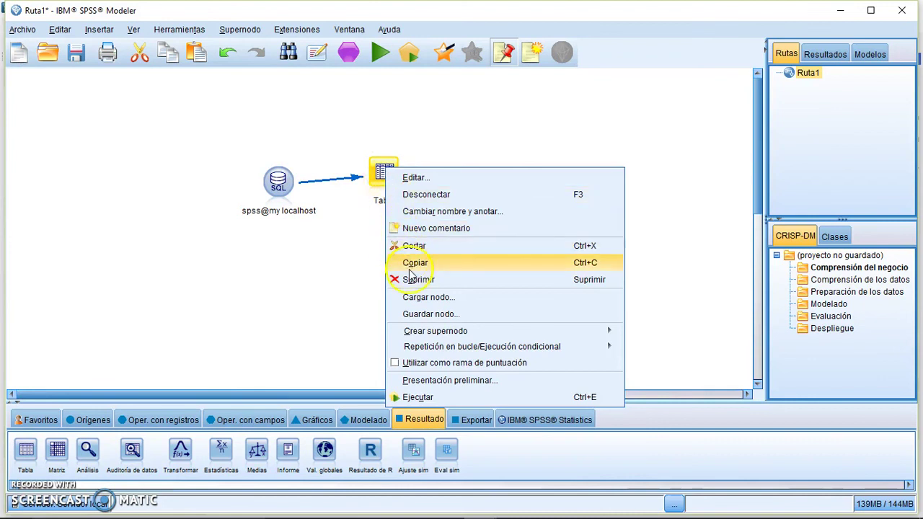
pyautogui.click(419, 399)
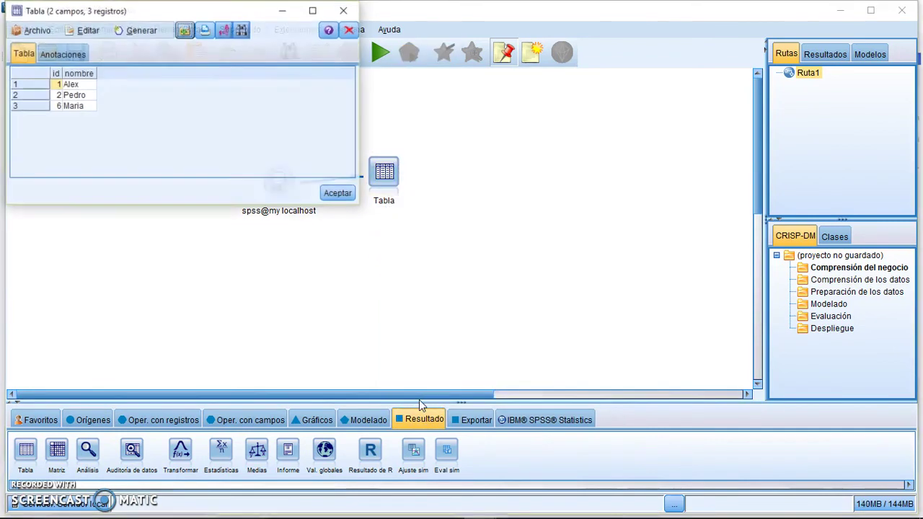